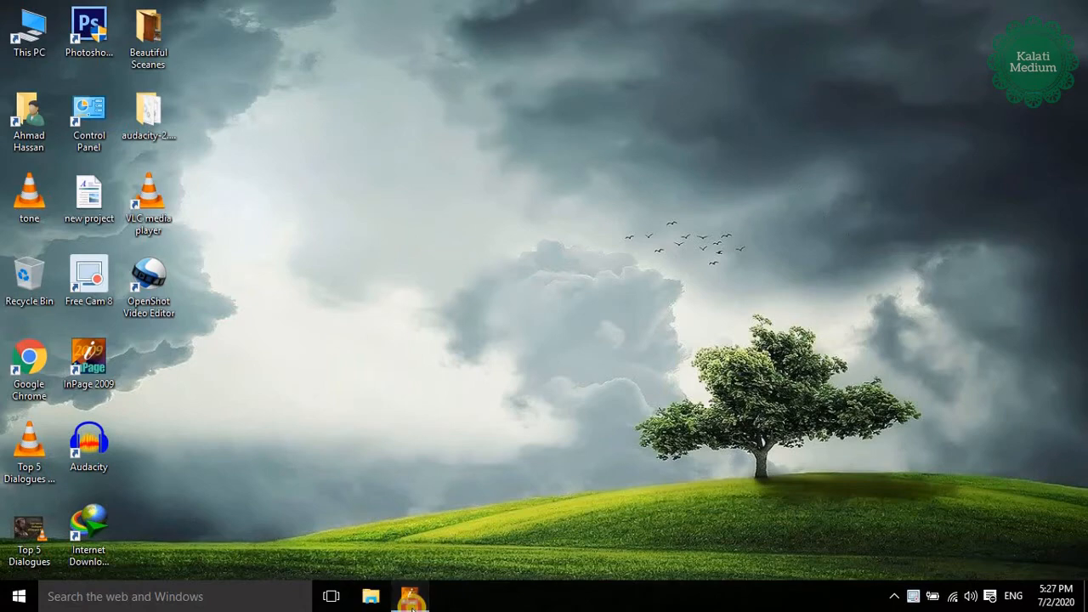
Open the Kalati Medium channel from the YouTube search results, subscribe to it and set its notifications to All.
{"action": "left_click", "coordinate": [410, 600]}
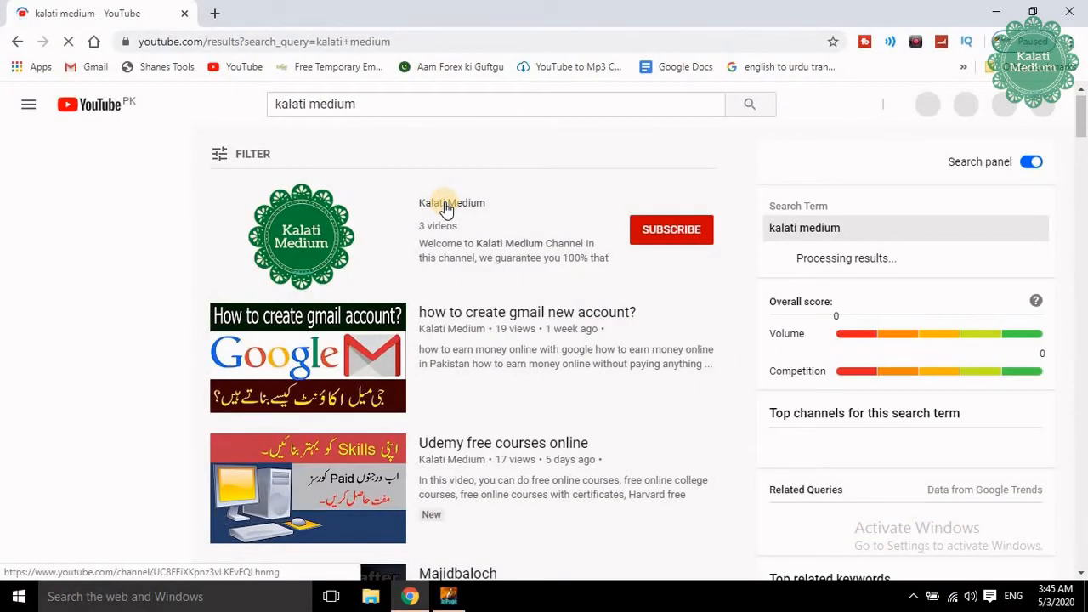
{"action": "left_click", "coordinate": [448, 209]}
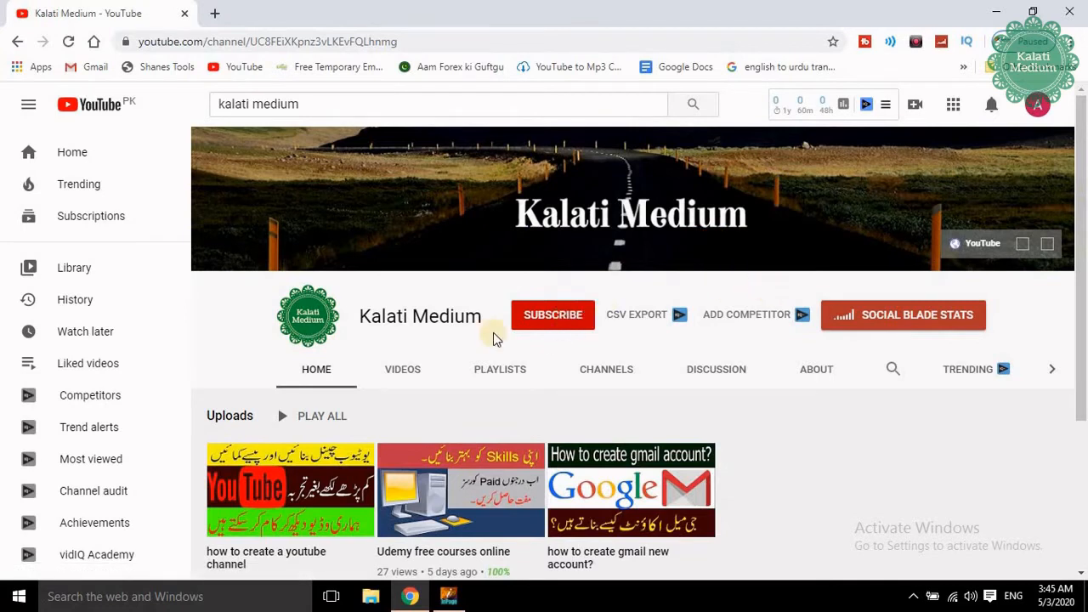
{"action": "left_click", "coordinate": [557, 320]}
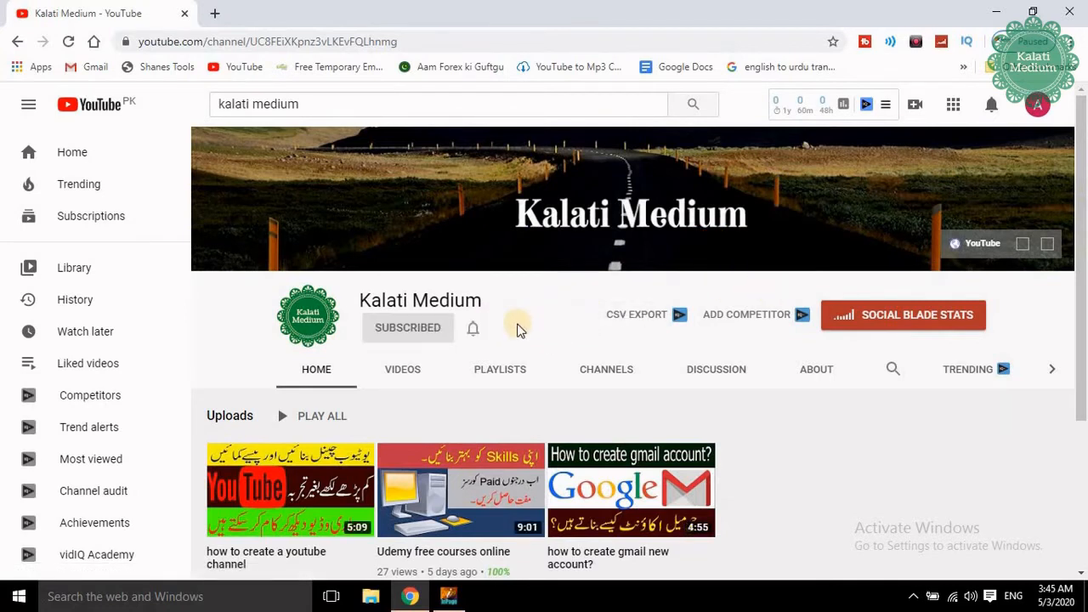
{"action": "left_click", "coordinate": [473, 330]}
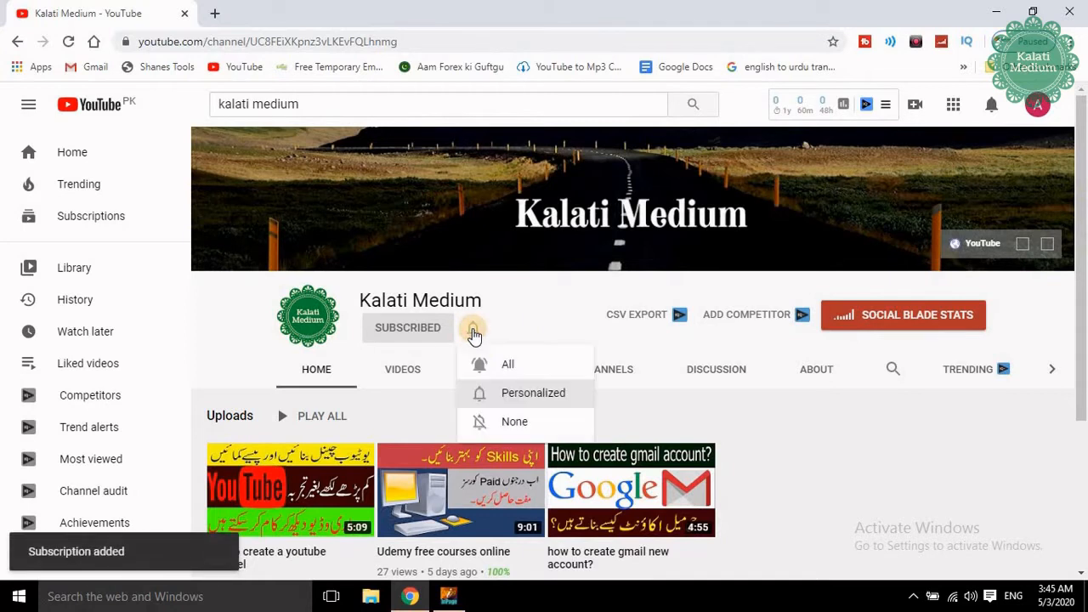
{"action": "left_click", "coordinate": [508, 368]}
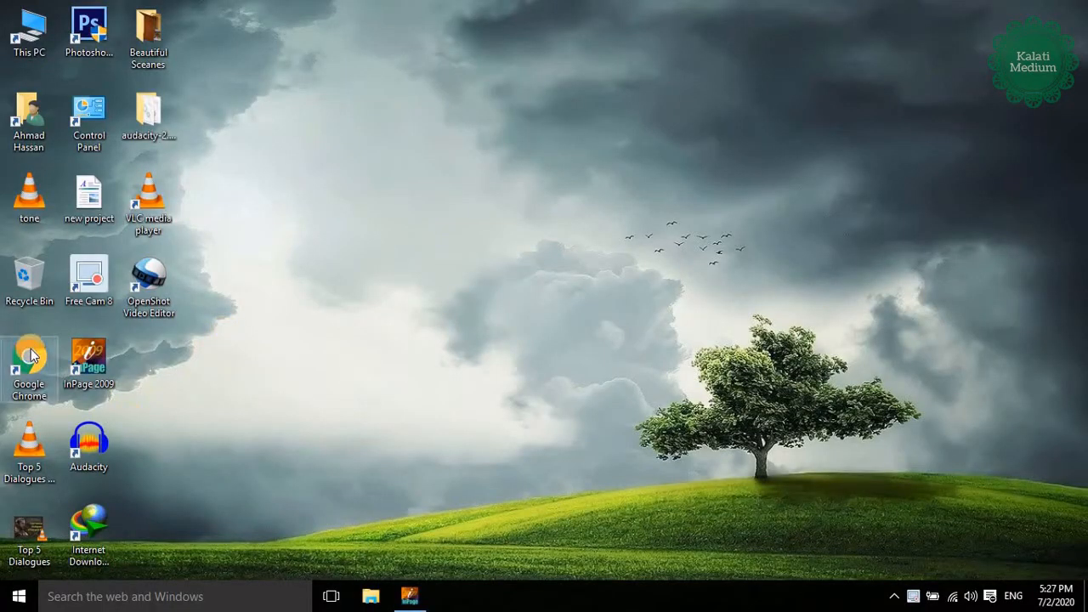
Launch Google Chrome, open YouTube and go to the channel's YouTube Studio dashboard.
{"action": "double_click", "coordinate": [30, 356]}
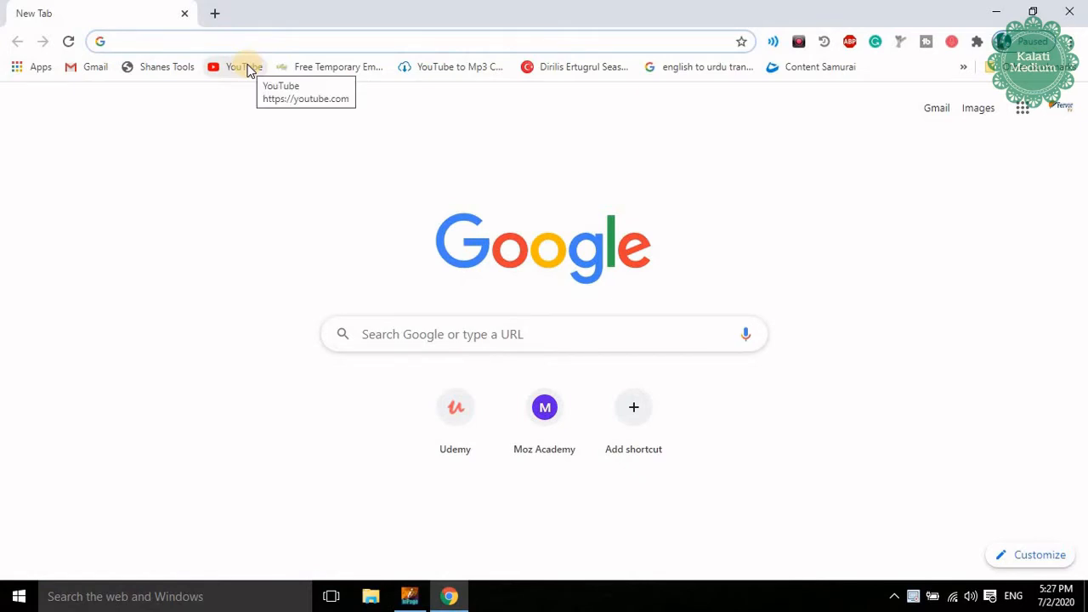
{"action": "left_click", "coordinate": [246, 68]}
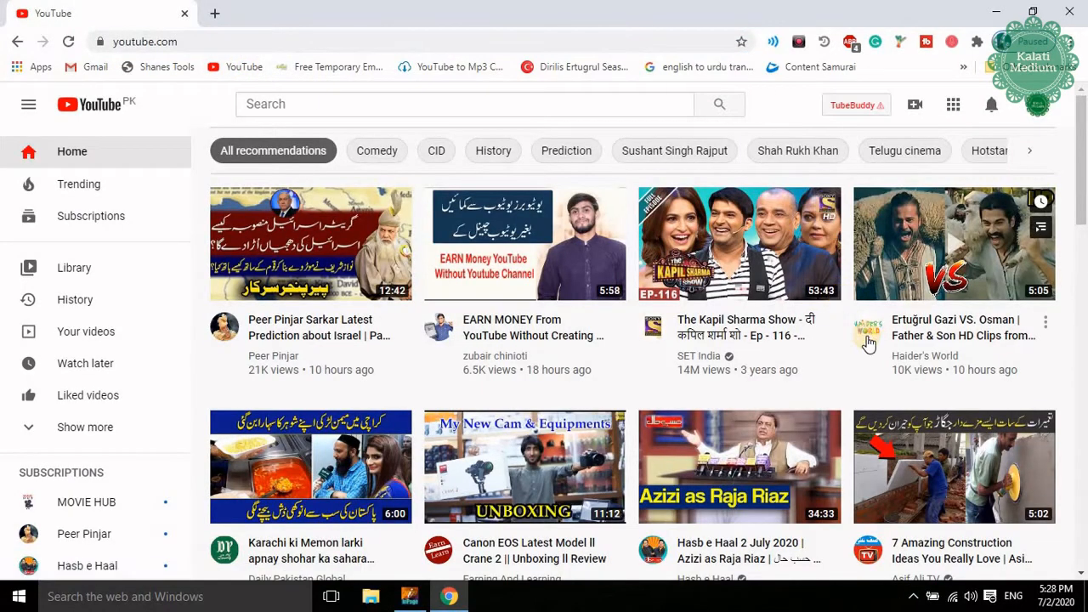
{"action": "left_click", "coordinate": [1040, 111]}
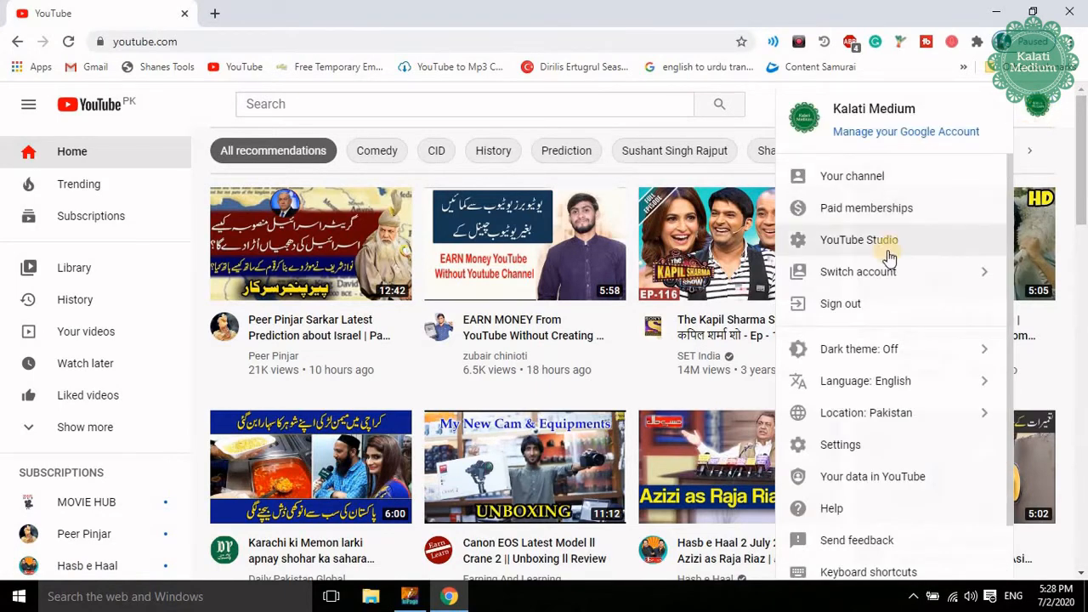
{"action": "left_click", "coordinate": [869, 244]}
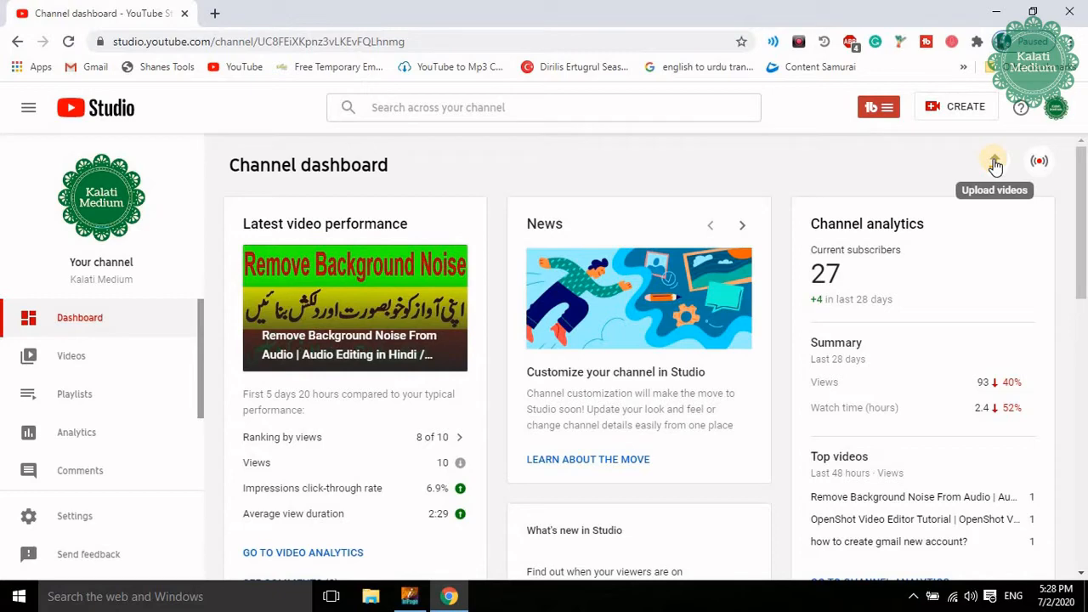
Return to the YouTube home page and start a video upload from there.
{"action": "key", "text": "alt+Left"}
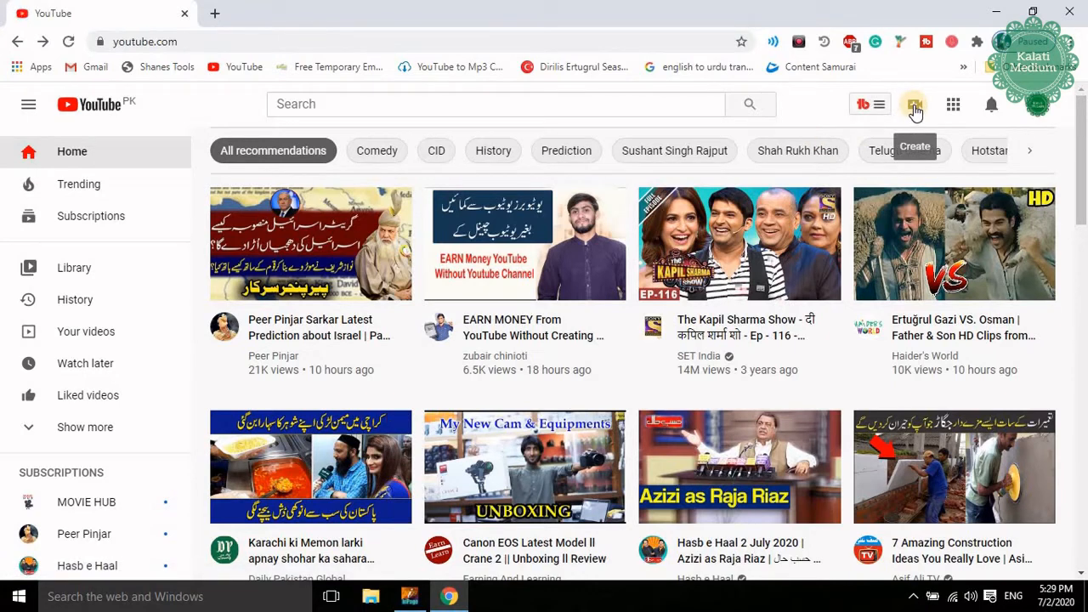
{"action": "left_click", "coordinate": [915, 107]}
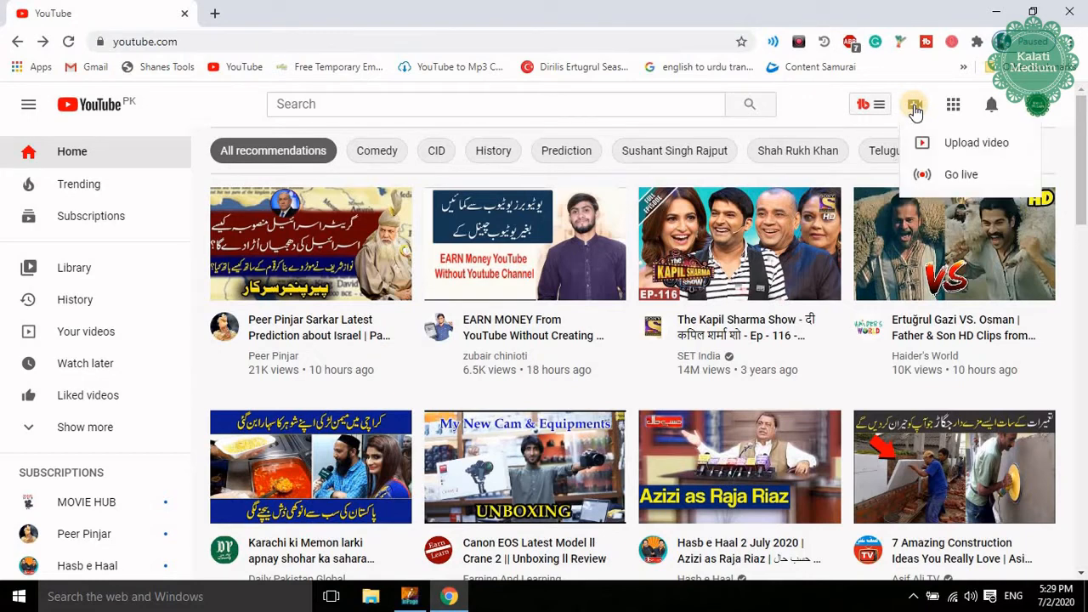
{"action": "left_click", "coordinate": [967, 145]}
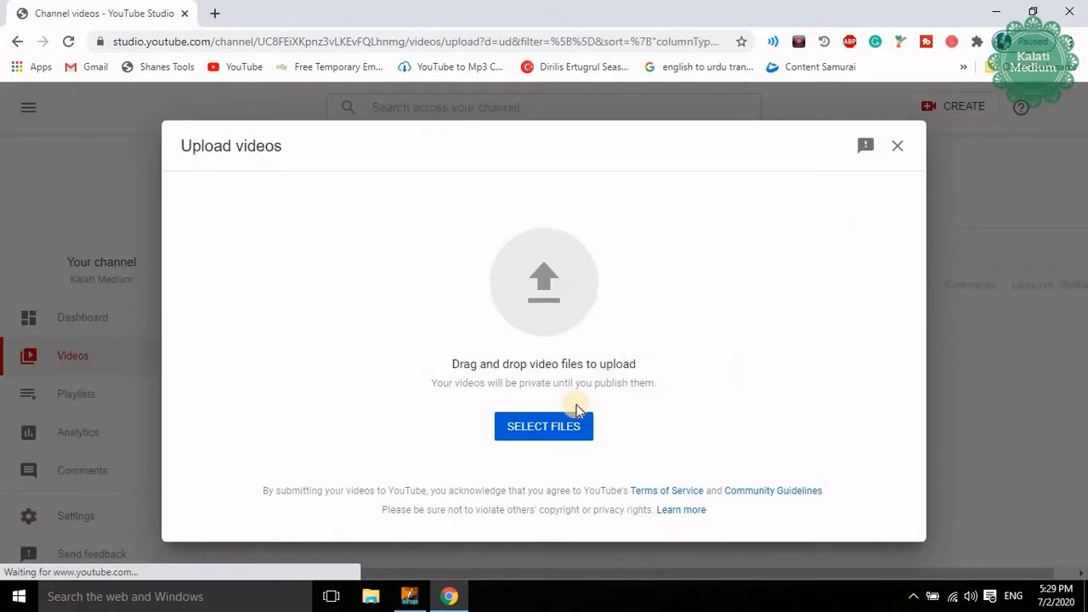
{"action": "triple_click", "coordinate": [644, 365]}
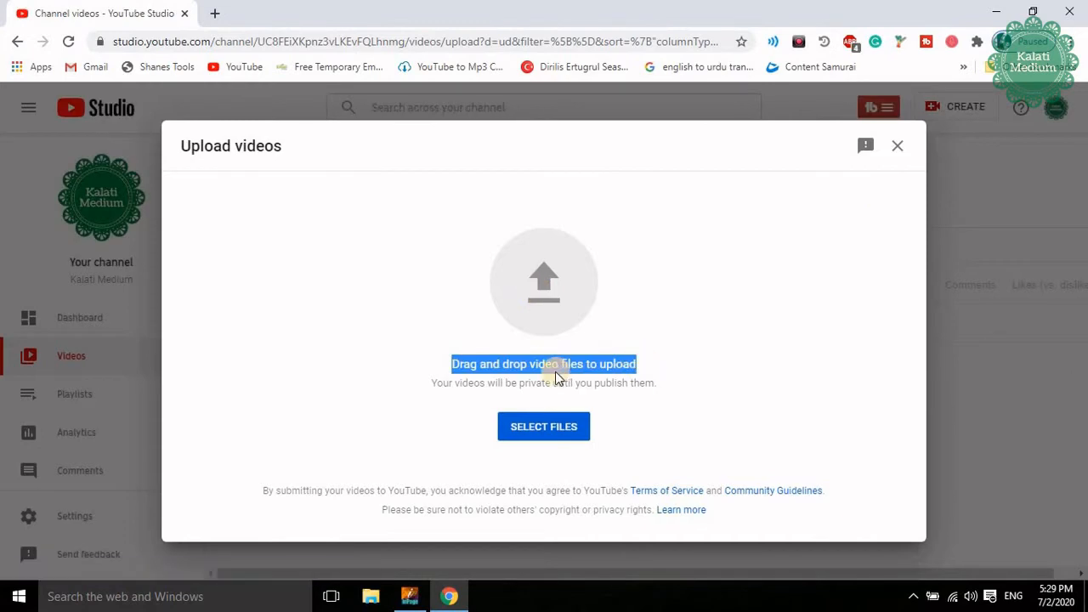
Browse for files to upload and rename the desktop video file as "How to upload video on youtube".
{"action": "left_click", "coordinate": [534, 432]}
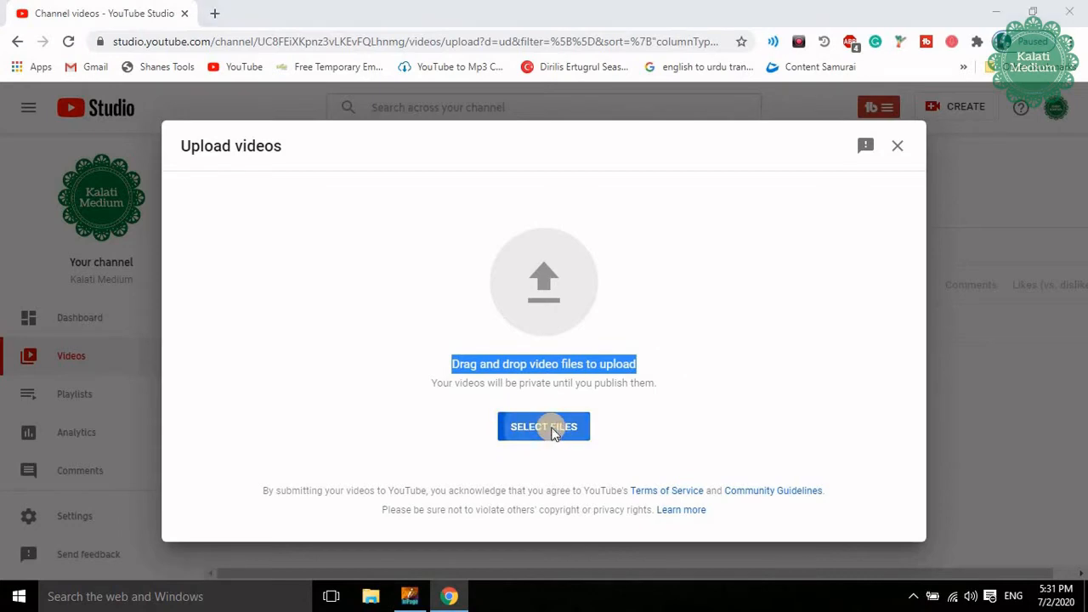
{"action": "scroll", "coordinate": [286, 253], "scroll_direction": "down", "scroll_amount": 3}
{"action": "left_click", "coordinate": [282, 146]}
{"action": "right_click", "coordinate": [292, 152]}
{"action": "left_click", "coordinate": [407, 468]}
{"action": "type", "text": "how"}
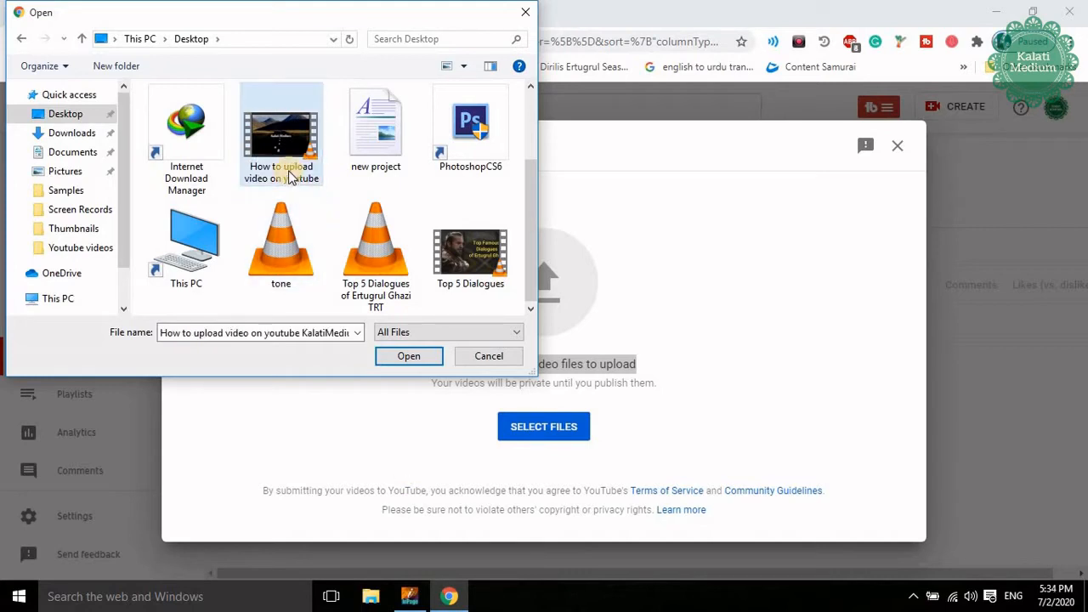
Upload the "How to upload video on youtube" file from the Desktop folder.
{"action": "left_click", "coordinate": [298, 180]}
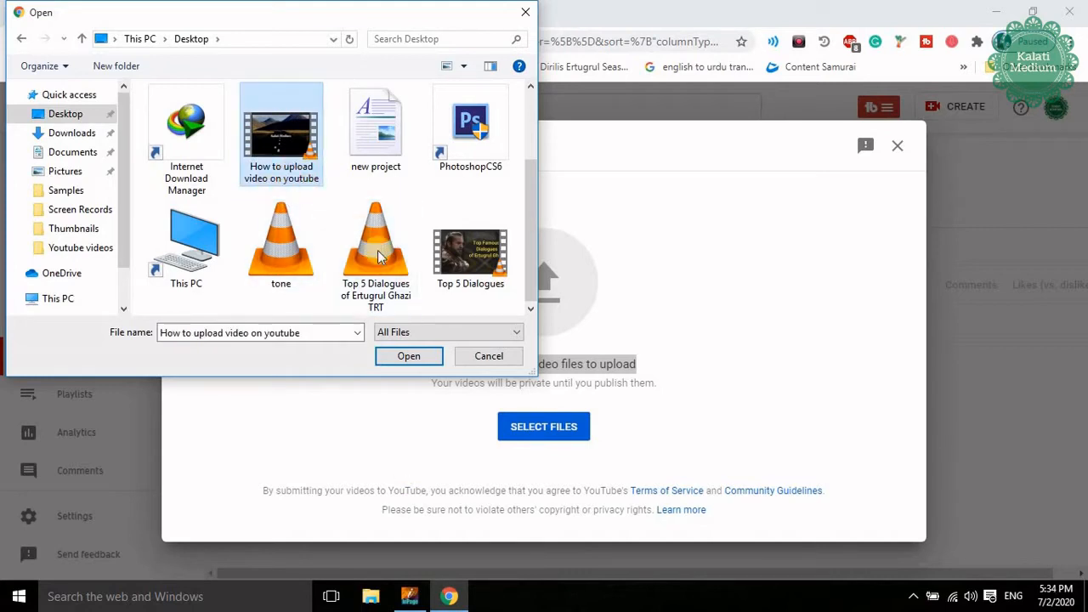
{"action": "left_click", "coordinate": [416, 359]}
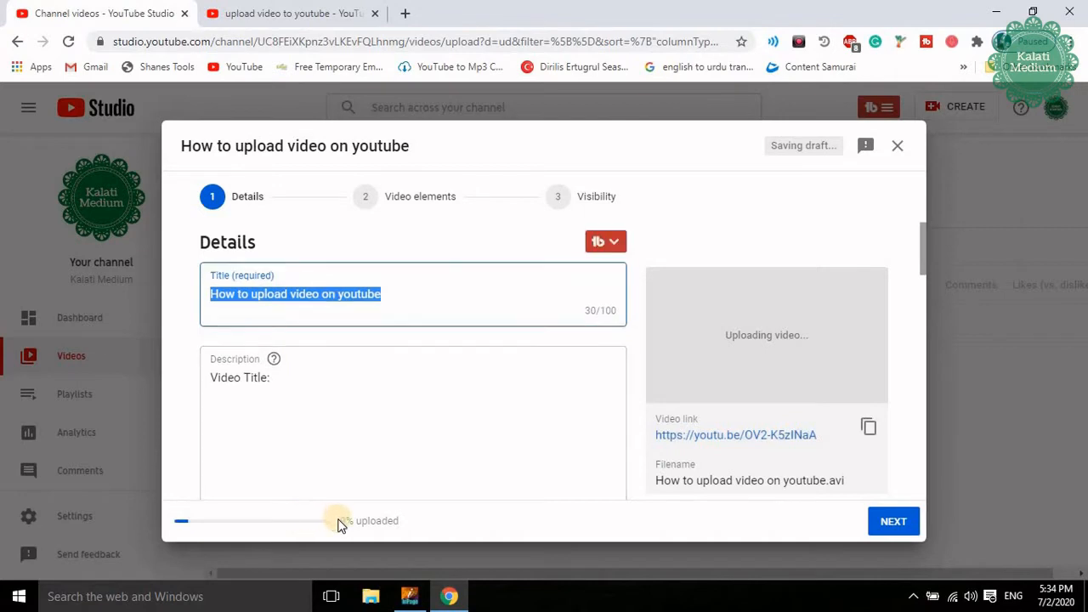
{"action": "left_click_drag", "start_coordinate": [393, 523], "coordinate": [407, 525]}
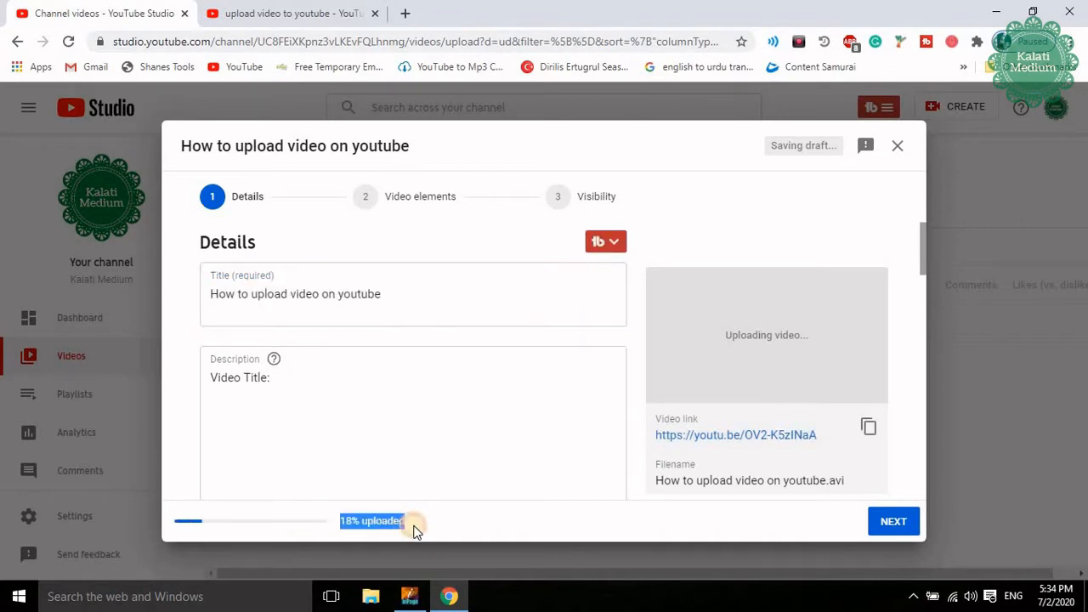
{"action": "left_click", "coordinate": [413, 524]}
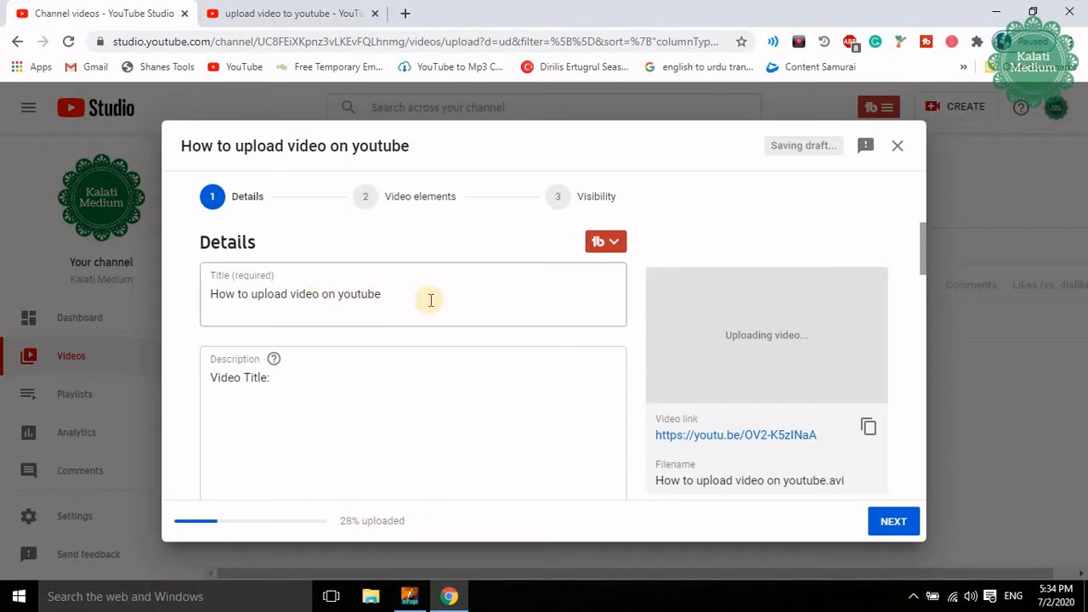
Title the video "How to properly upload video on youtube" and add "How To Properly Upload a Video On Youtube Channel with new settings" to the description.
{"action": "left_click_drag", "start_coordinate": [378, 294], "coordinate": [291, 294]}
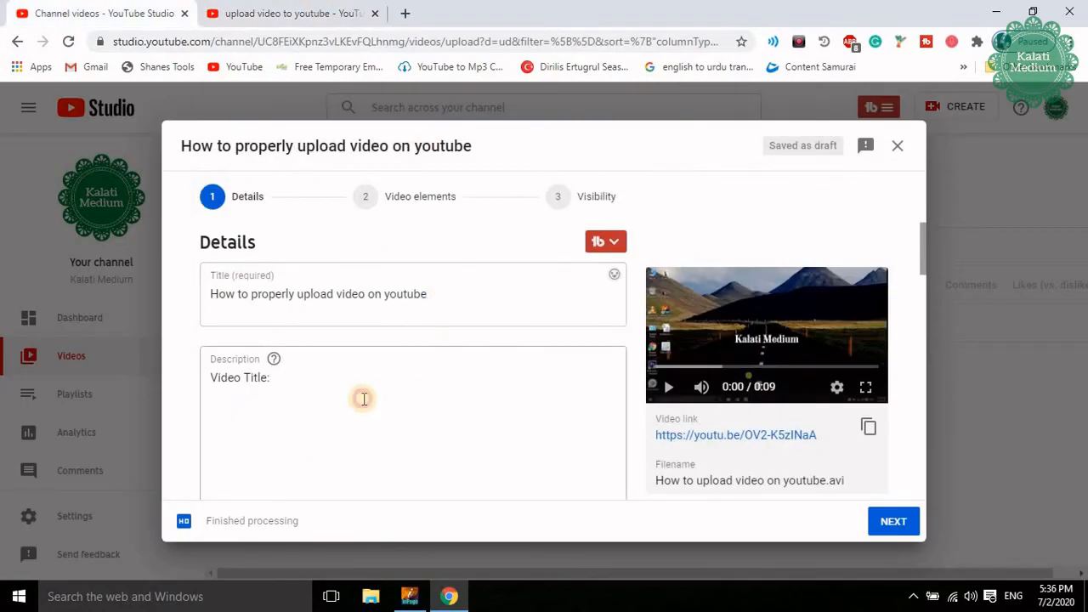
{"action": "left_click", "coordinate": [364, 398]}
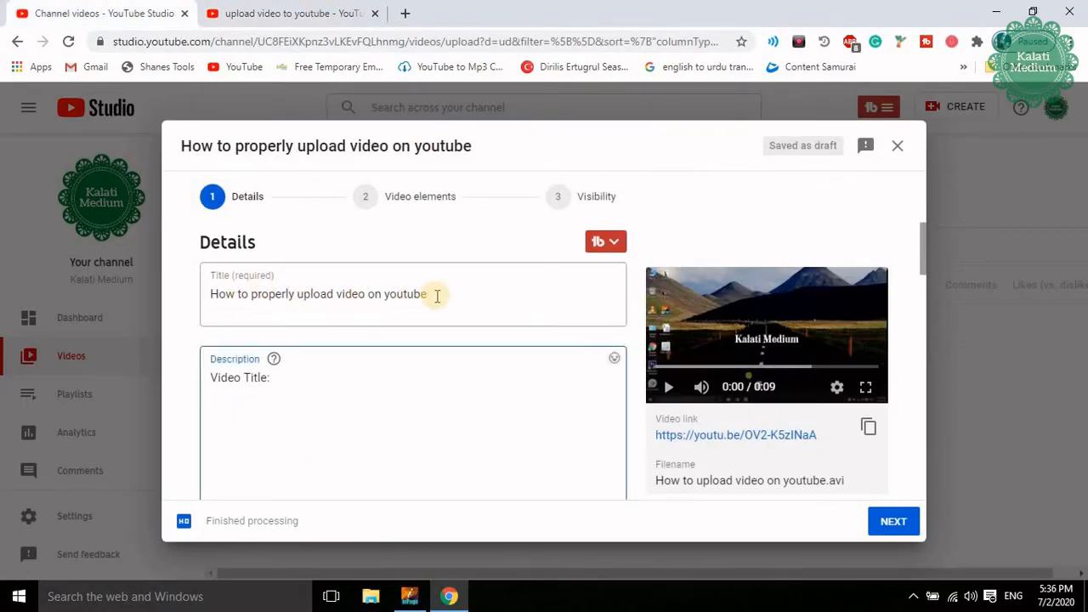
{"action": "triple_click", "coordinate": [215, 300]}
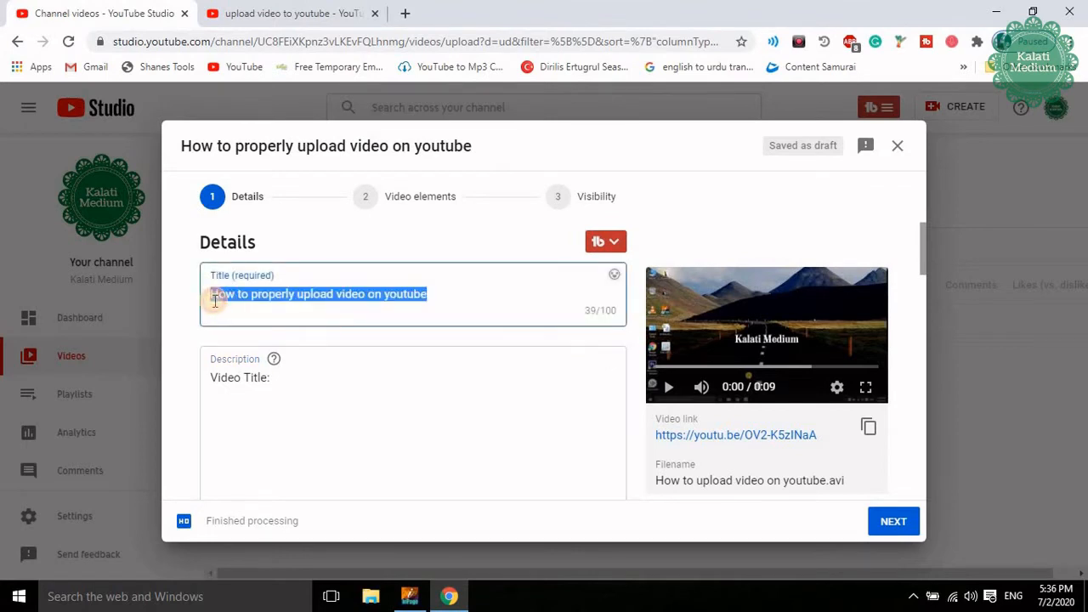
{"action": "left_click", "coordinate": [399, 408]}
{"action": "type", "text": "How To Properly Upload a Video On Youtube Channel with new settings"}
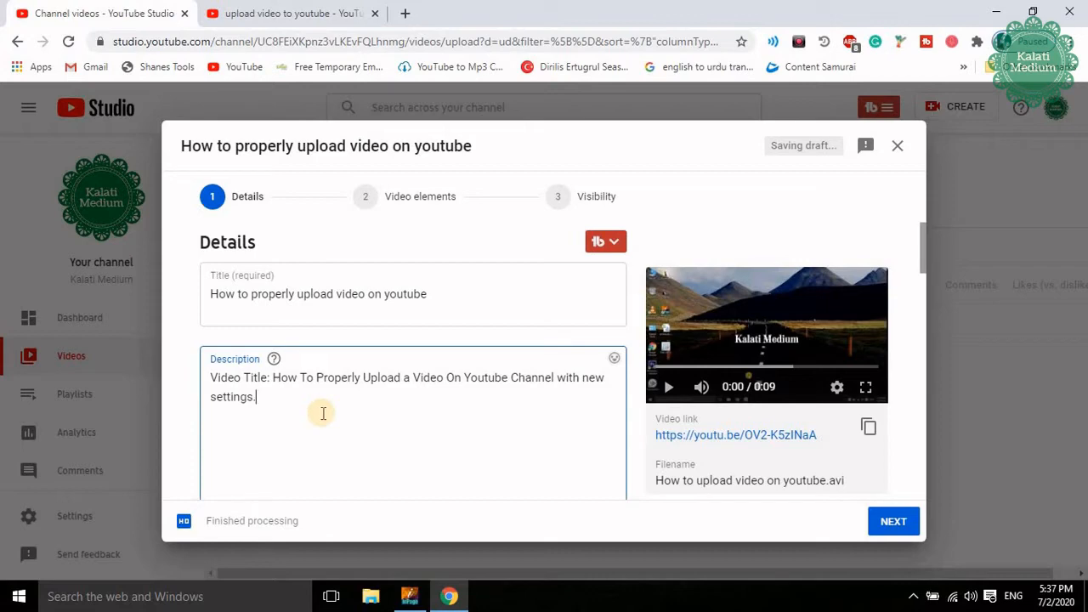
Copy the "Learn How To Upload Videos on Youtube" introduction from the other YouTube video's description and paste it into this video's description.
{"action": "left_click_drag", "start_coordinate": [130, 297], "coordinate": [189, 339]}
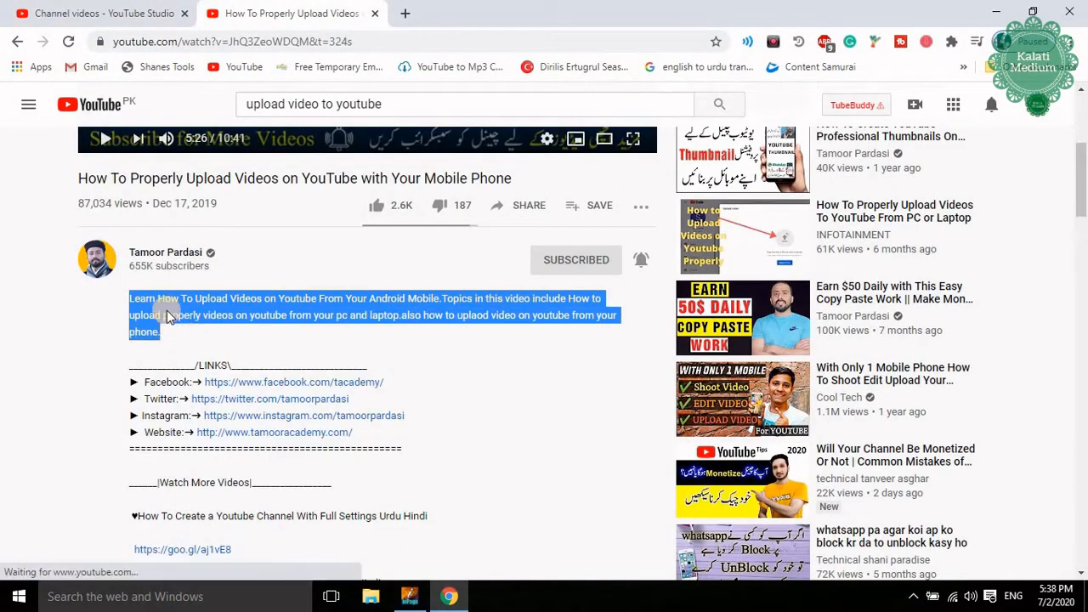
{"action": "right_click", "coordinate": [175, 317]}
{"action": "left_click", "coordinate": [196, 323]}
{"action": "right_click", "coordinate": [252, 428]}
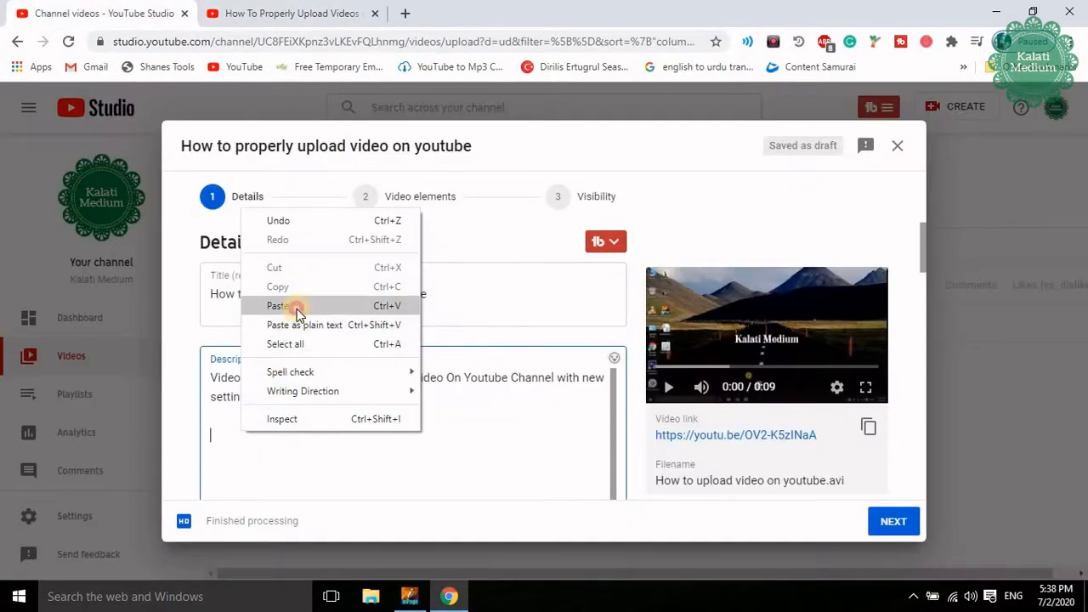
{"action": "left_click", "coordinate": [297, 309]}
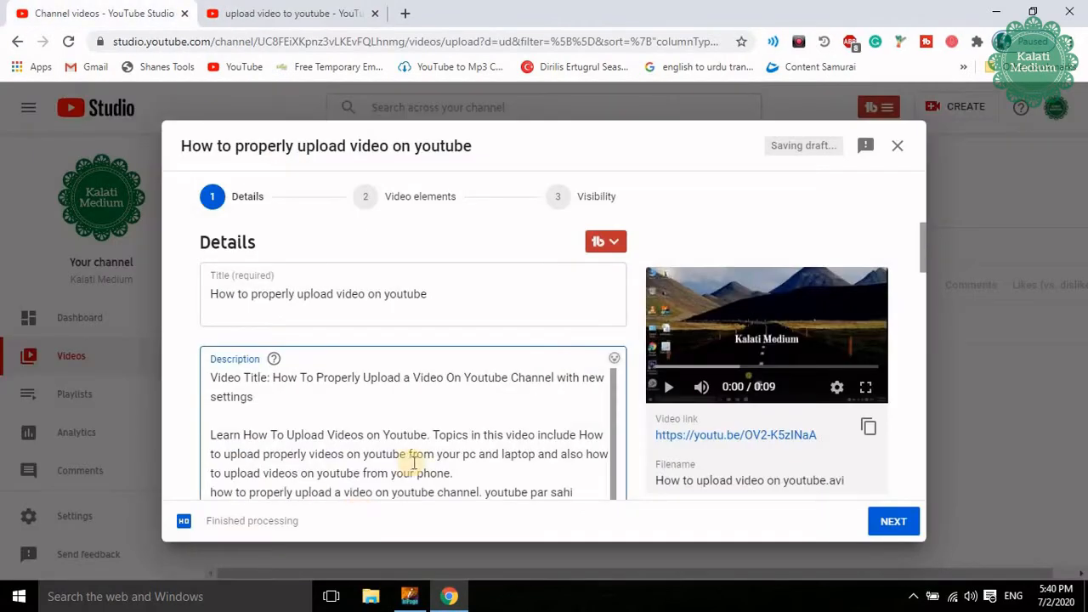
Open the file chooser for uploading a custom thumbnail and close it without choosing an image.
{"action": "scroll", "coordinate": [414, 439], "scroll_direction": "down", "scroll_amount": 1}
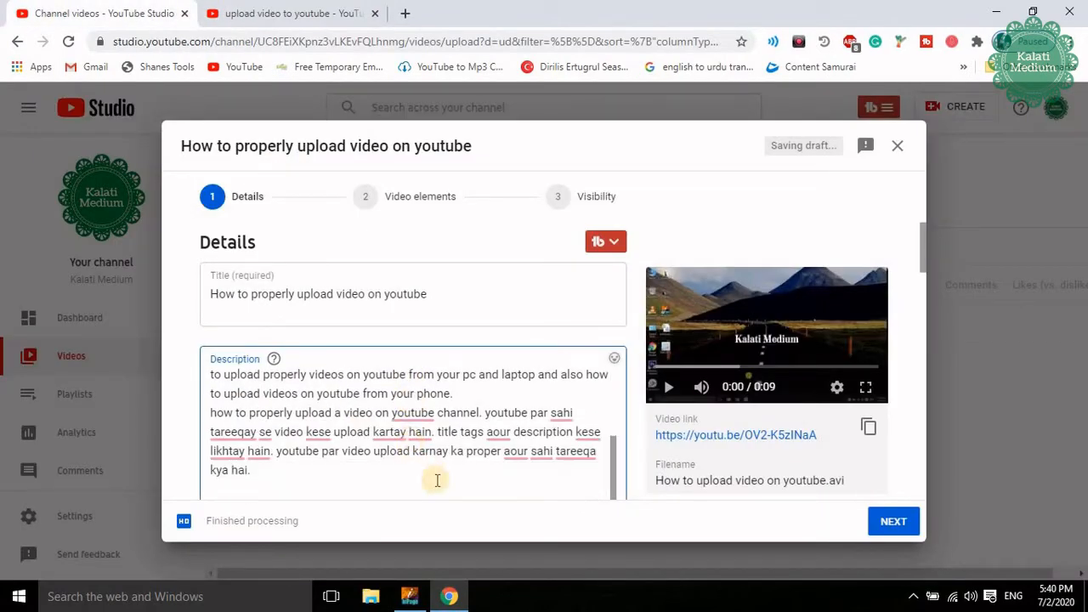
{"action": "scroll", "coordinate": [391, 470], "scroll_direction": "down", "scroll_amount": 1}
{"action": "left_click_drag", "start_coordinate": [924, 268], "coordinate": [930, 405]}
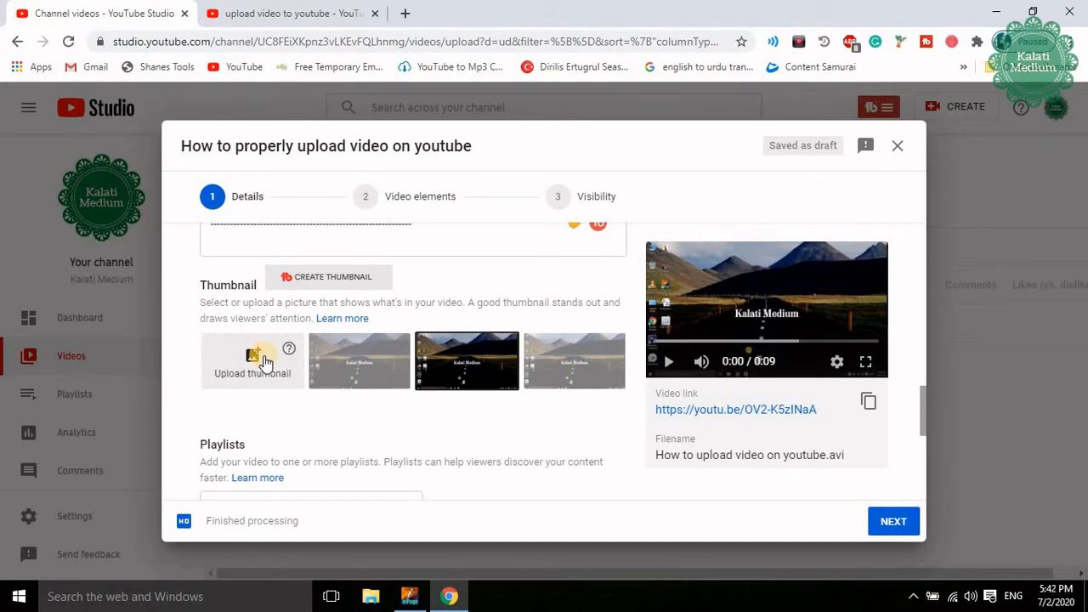
{"action": "left_click", "coordinate": [277, 353]}
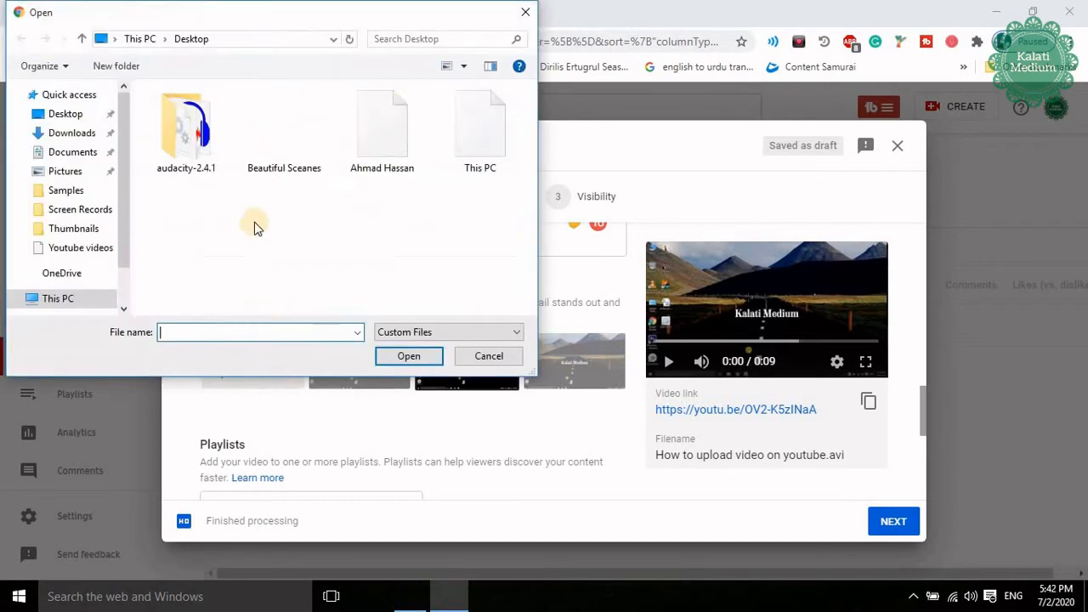
{"action": "left_click", "coordinate": [526, 12]}
Add the video to the "YouTube Earning Course" playlist.
{"action": "double_click", "coordinate": [223, 366]}
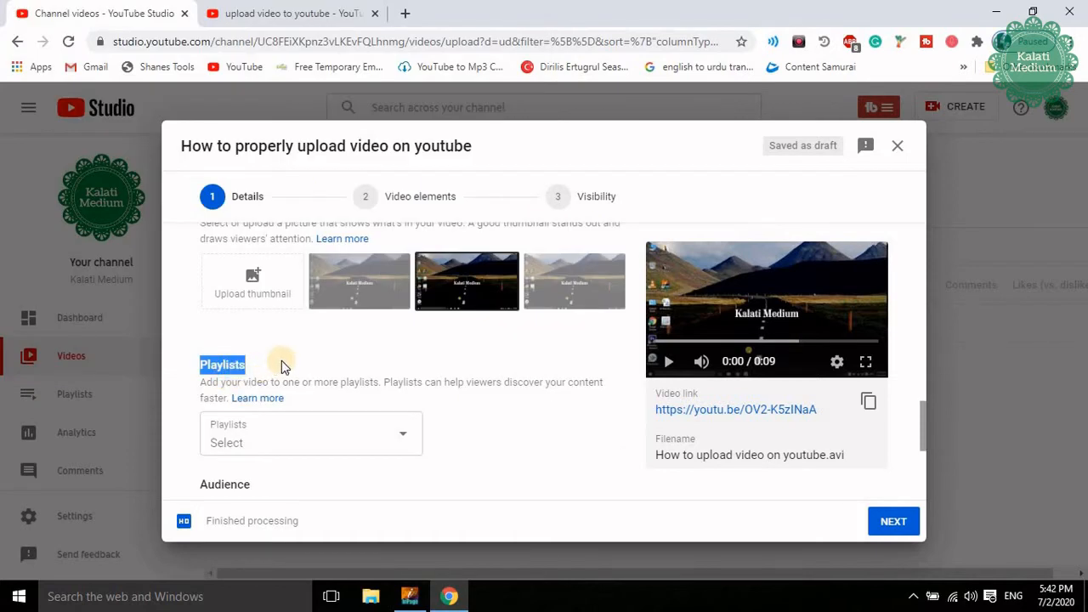
{"action": "left_click", "coordinate": [281, 364]}
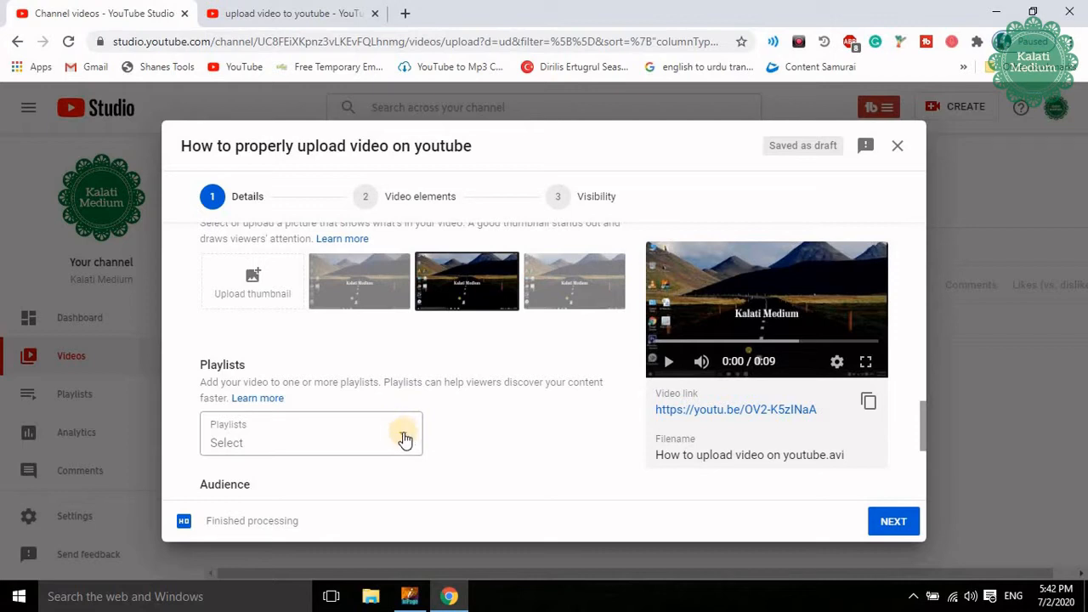
{"action": "left_click", "coordinate": [404, 441]}
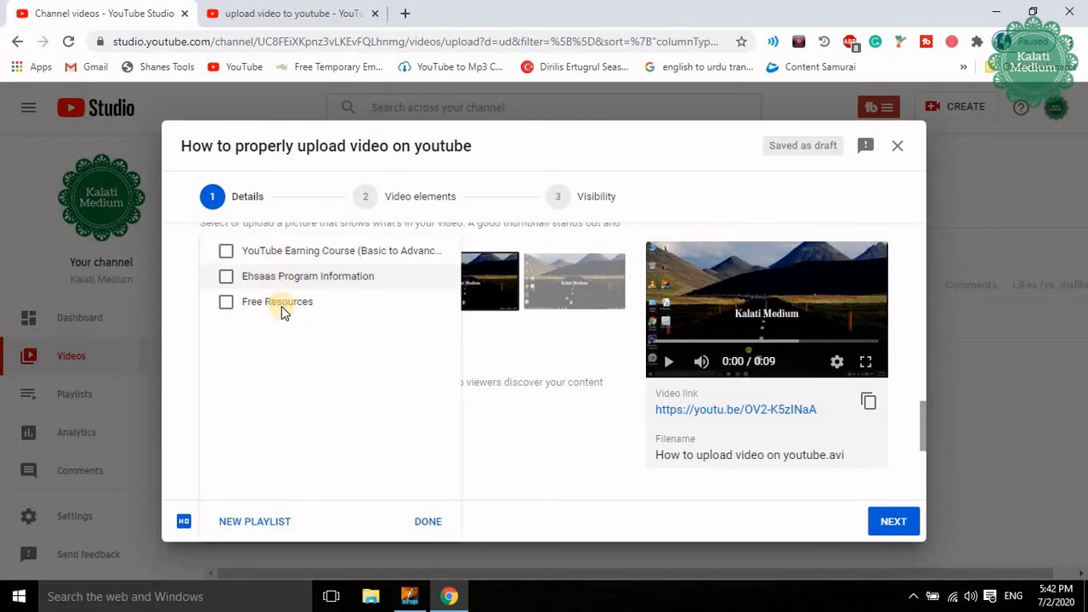
{"action": "left_click", "coordinate": [228, 254]}
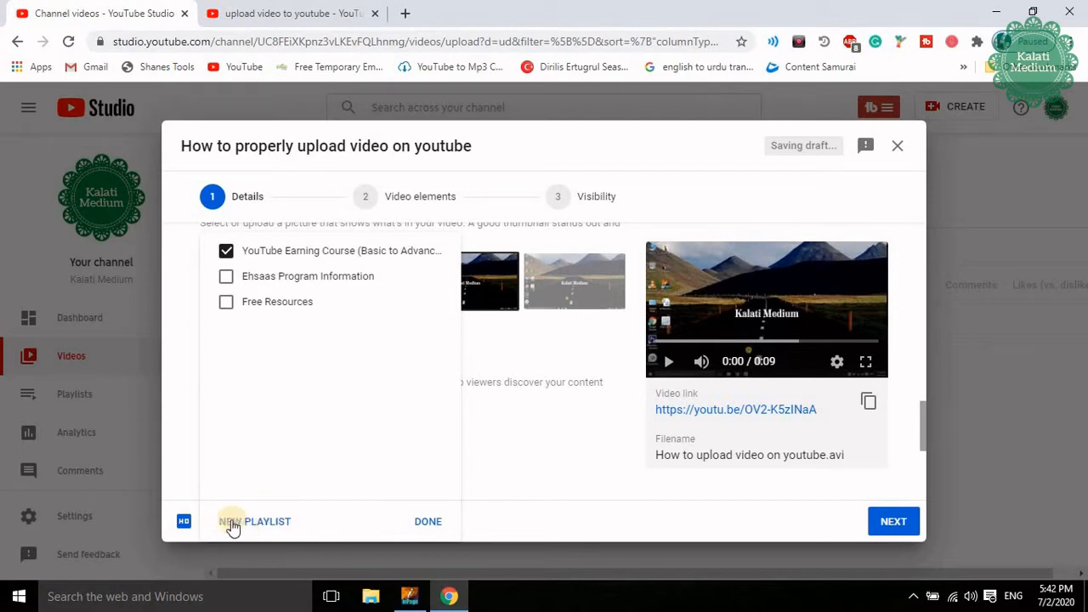
{"action": "left_click", "coordinate": [427, 520]}
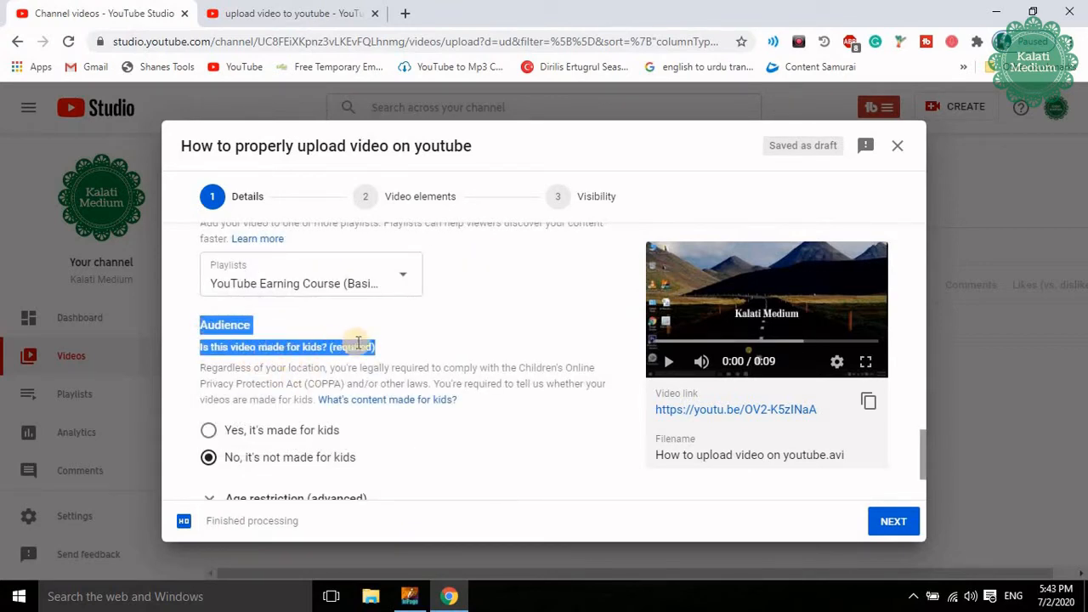
Keep the audience setting at "No, it's not made for kids".
{"action": "left_click", "coordinate": [317, 449]}
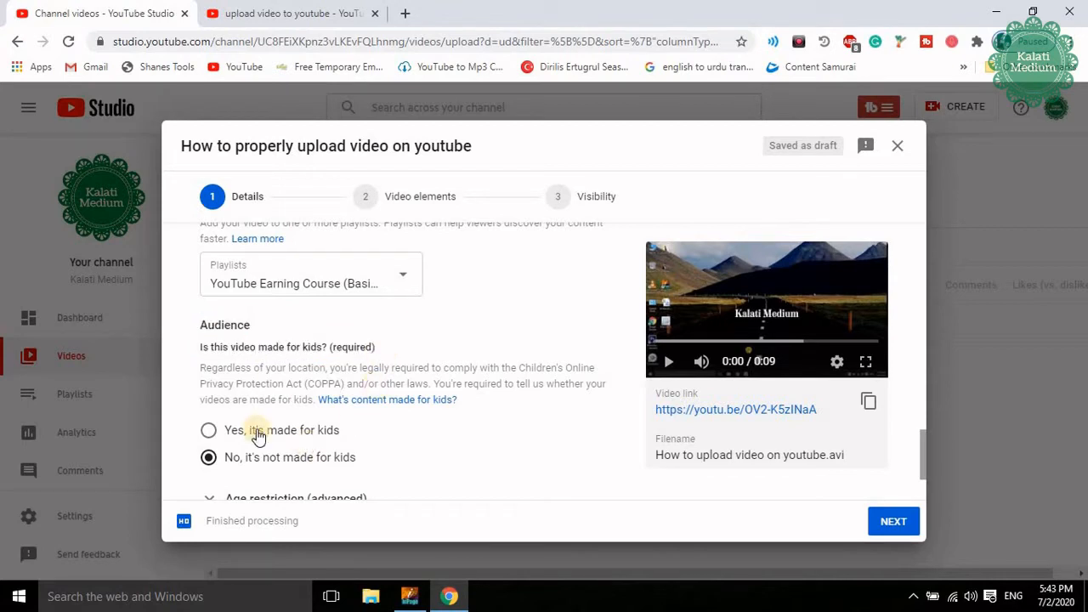
Try the "Yes, it's made for kids" audience option and switch back to "No, it's not made for kids".
{"action": "scroll", "coordinate": [234, 410], "scroll_direction": "down", "scroll_amount": 1}
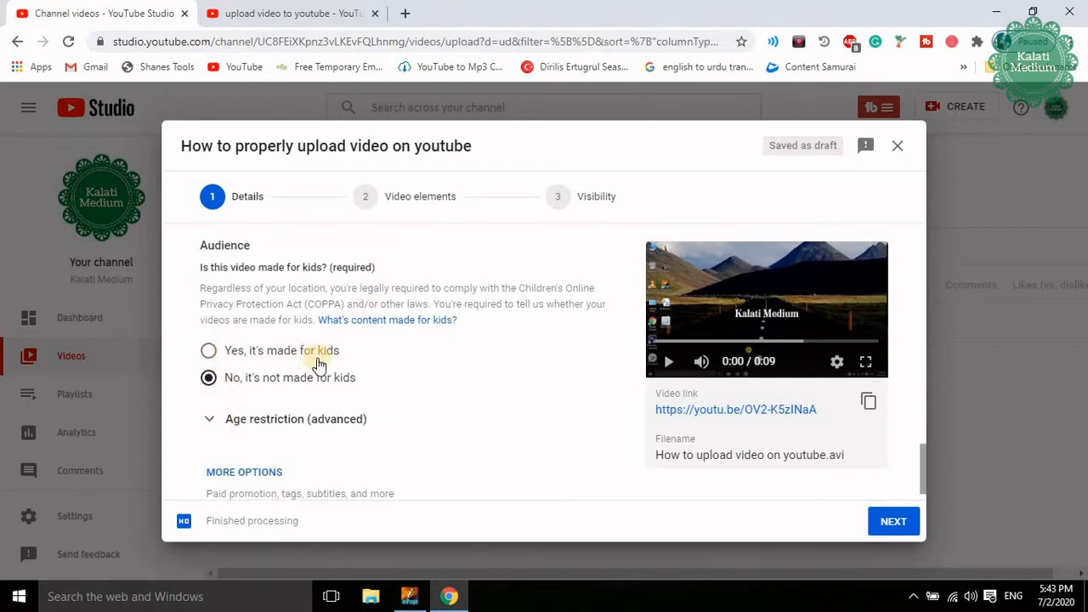
{"action": "left_click", "coordinate": [208, 351]}
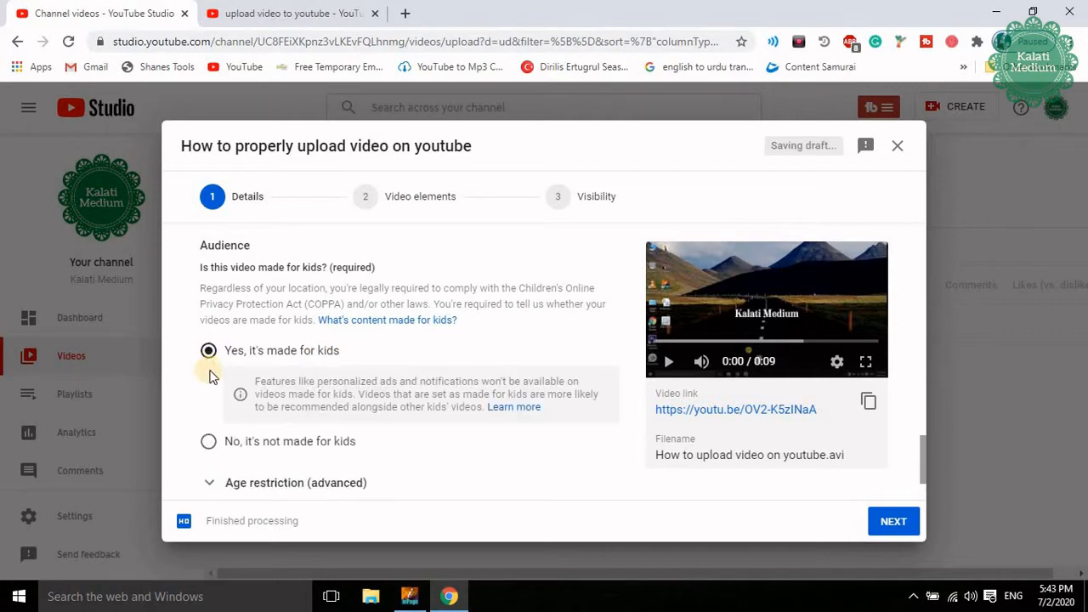
{"action": "left_click", "coordinate": [208, 443]}
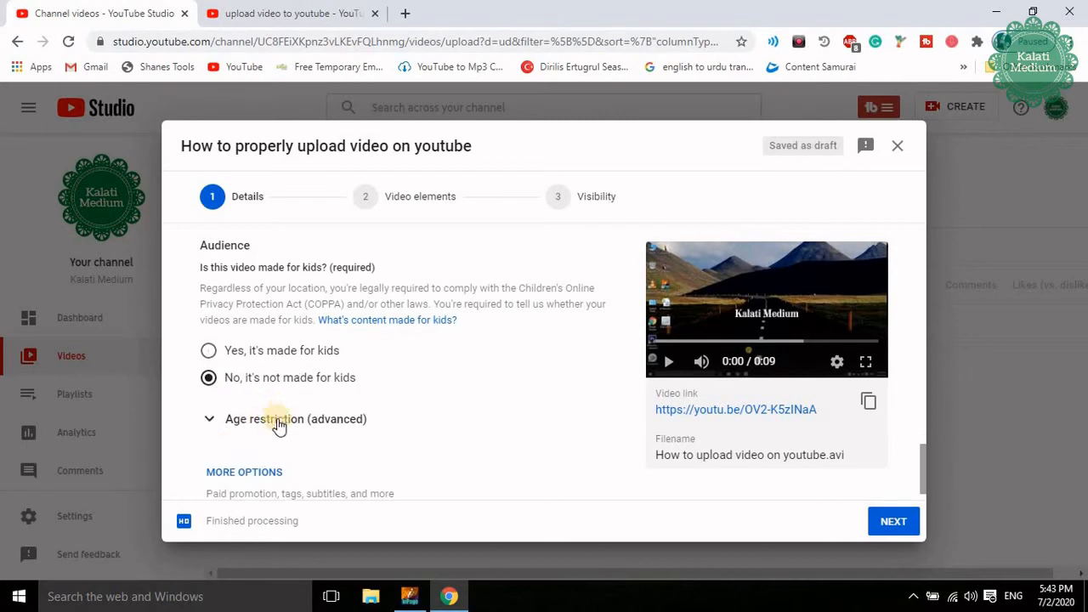
Expand the advanced age restriction, try restricting to viewers over 18, and return to "No, don't restrict my video to viewers over 18 only".
{"action": "left_click", "coordinate": [220, 436]}
{"action": "scroll", "coordinate": [263, 433], "scroll_direction": "down", "scroll_amount": 1}
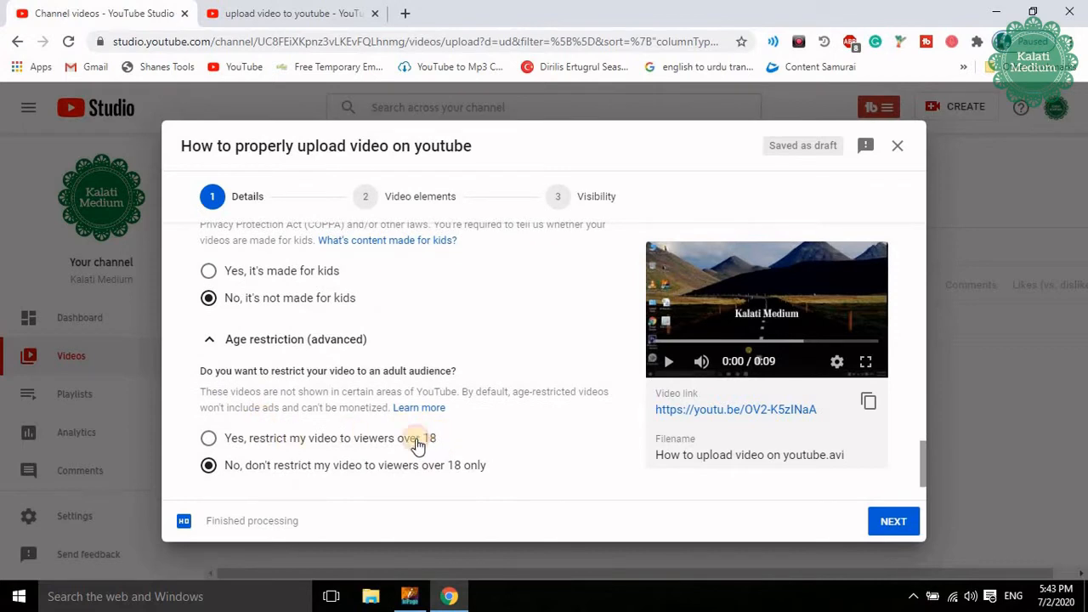
{"action": "triple_click", "coordinate": [237, 449]}
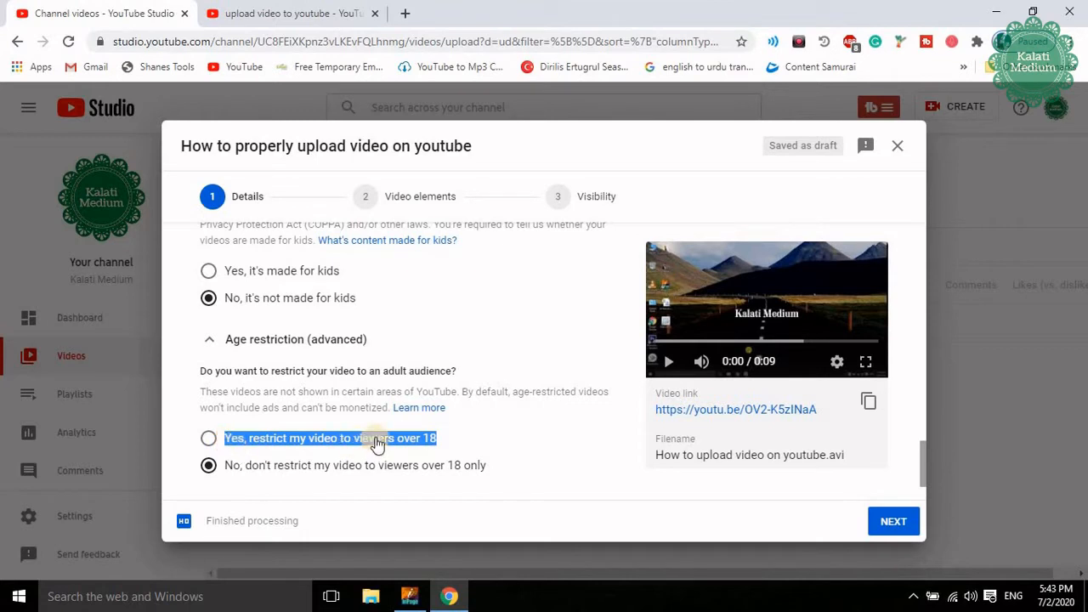
{"action": "left_click", "coordinate": [210, 441]}
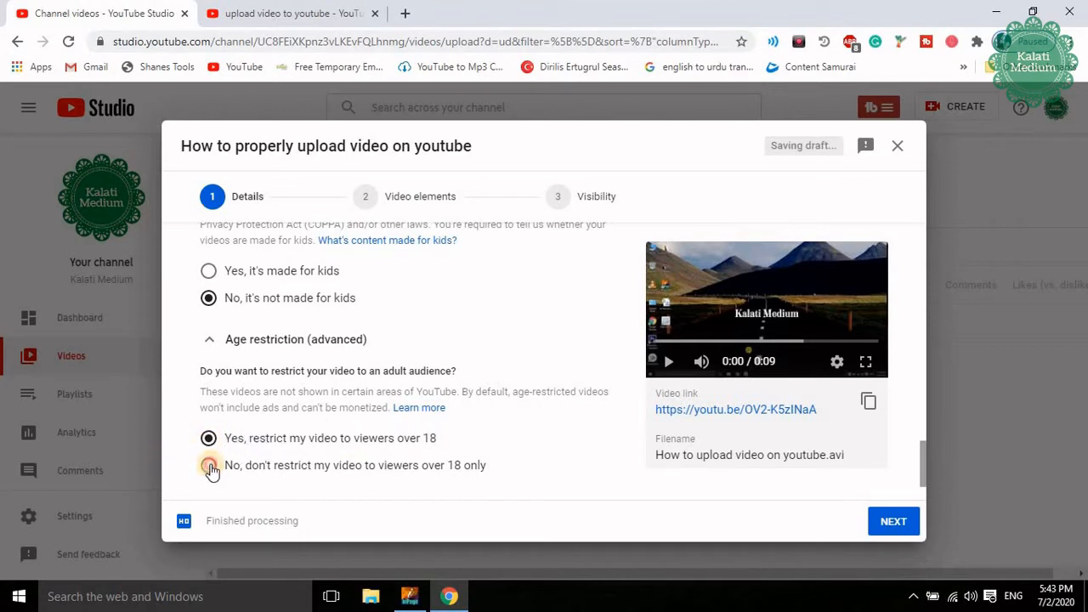
{"action": "left_click", "coordinate": [227, 470]}
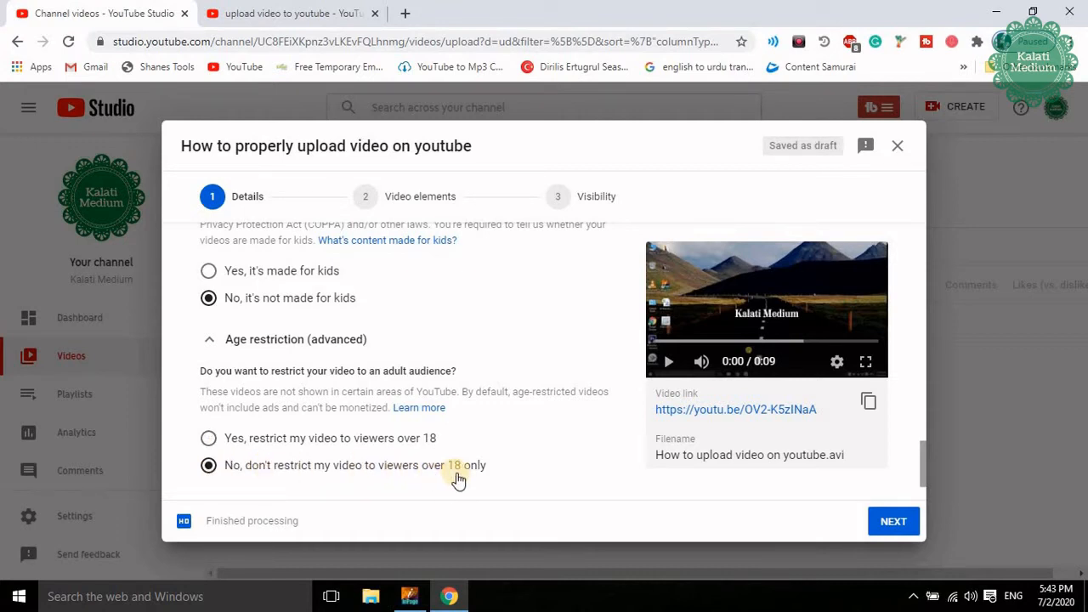
Show the additional video options and toggle the paid promotion declaration on and off again.
{"action": "scroll", "coordinate": [451, 479], "scroll_direction": "down", "scroll_amount": 1}
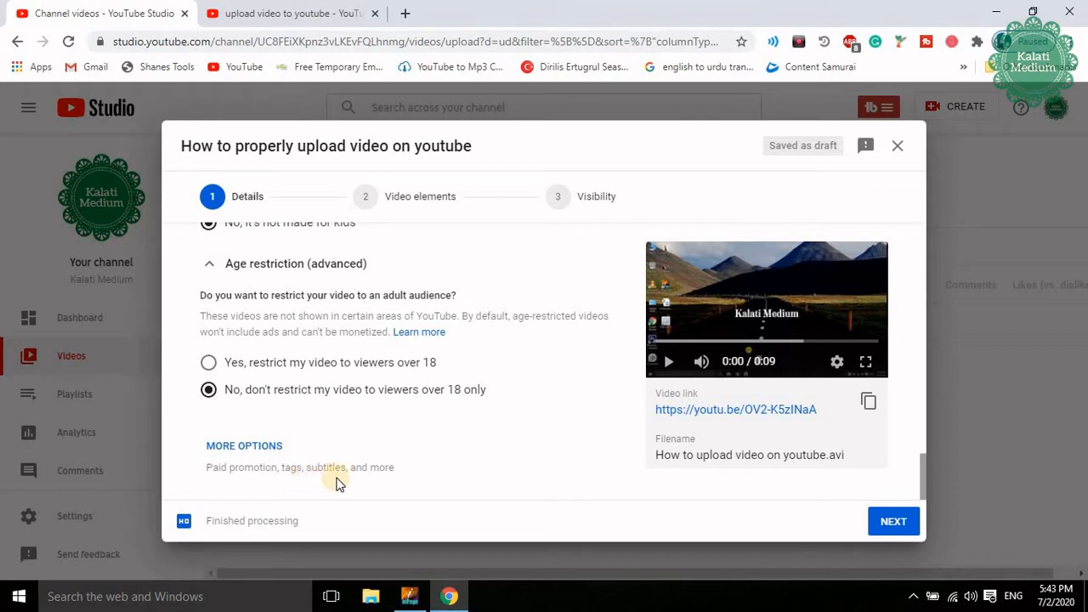
{"action": "left_click", "coordinate": [255, 448]}
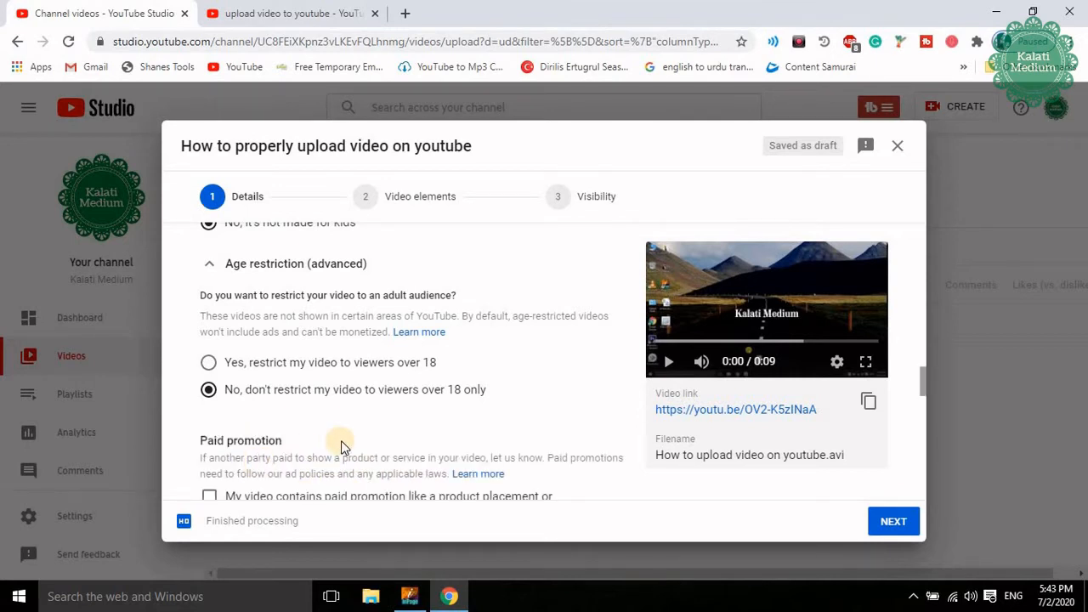
{"action": "scroll", "coordinate": [341, 440], "scroll_direction": "down", "scroll_amount": 1}
{"action": "scroll", "coordinate": [341, 447], "scroll_direction": "down", "scroll_amount": 1}
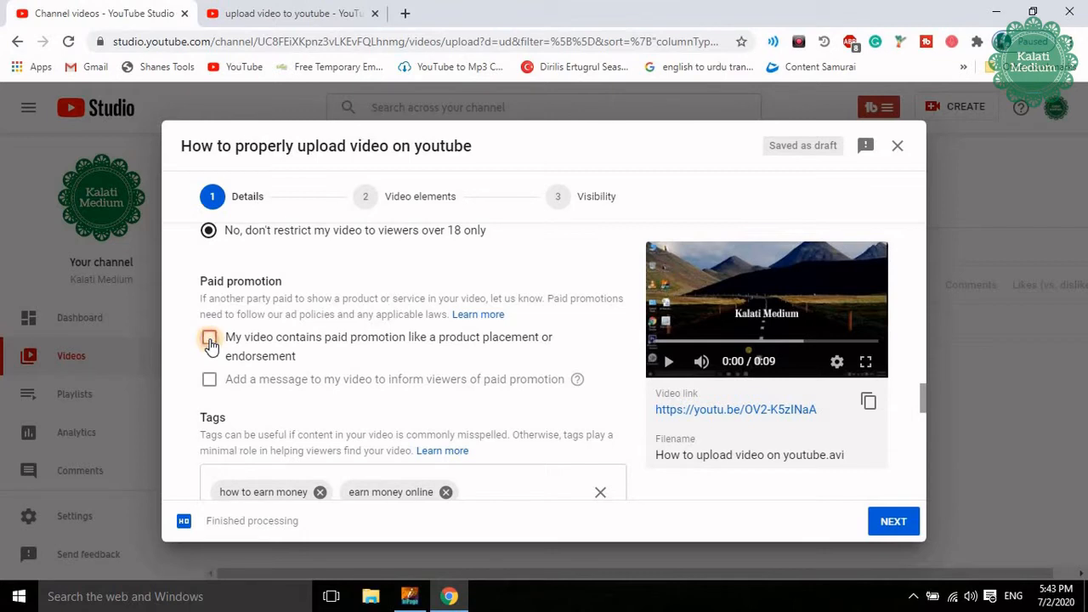
{"action": "left_click", "coordinate": [209, 338]}
{"action": "left_click", "coordinate": [210, 340]}
Go to the Tags section and place the cursor after the last tag, "Kalati Medium".
{"action": "scroll", "coordinate": [270, 398], "scroll_direction": "down", "scroll_amount": 2}
{"action": "double_click", "coordinate": [220, 255]}
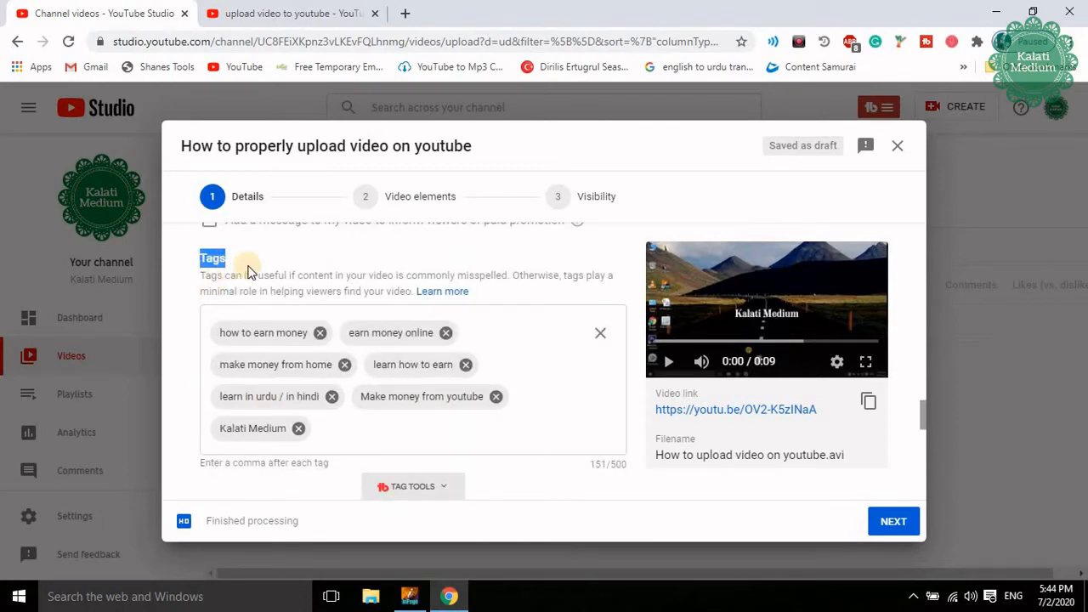
{"action": "left_click", "coordinate": [218, 260]}
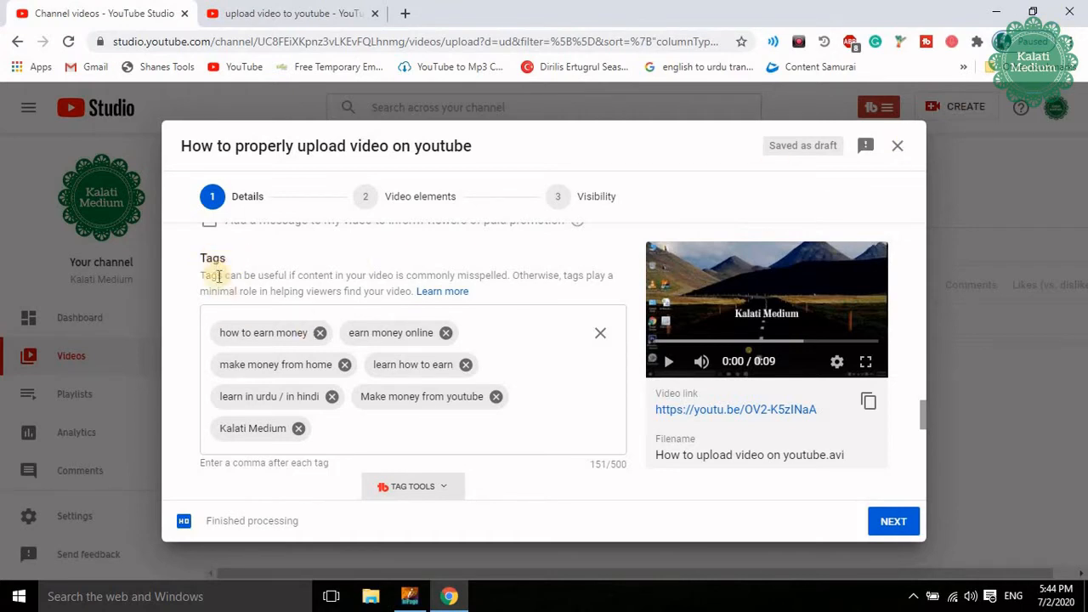
{"action": "left_click", "coordinate": [325, 434]}
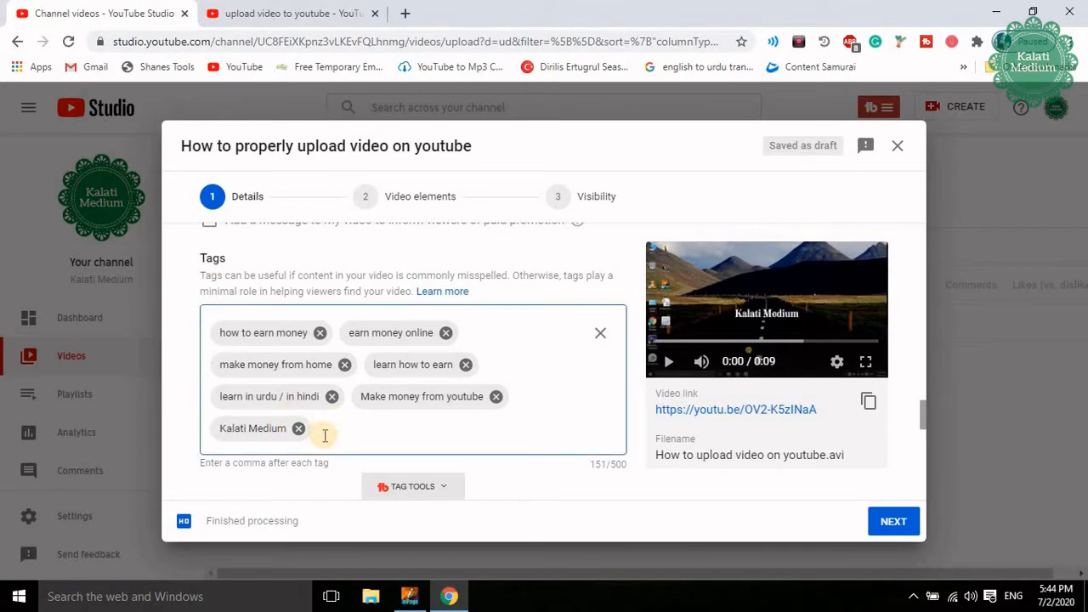
Take the phrase "upload video to youtube" from the YouTube search and look up keywords for it on tagsyoutube.com.
{"action": "left_click", "coordinate": [268, 13]}
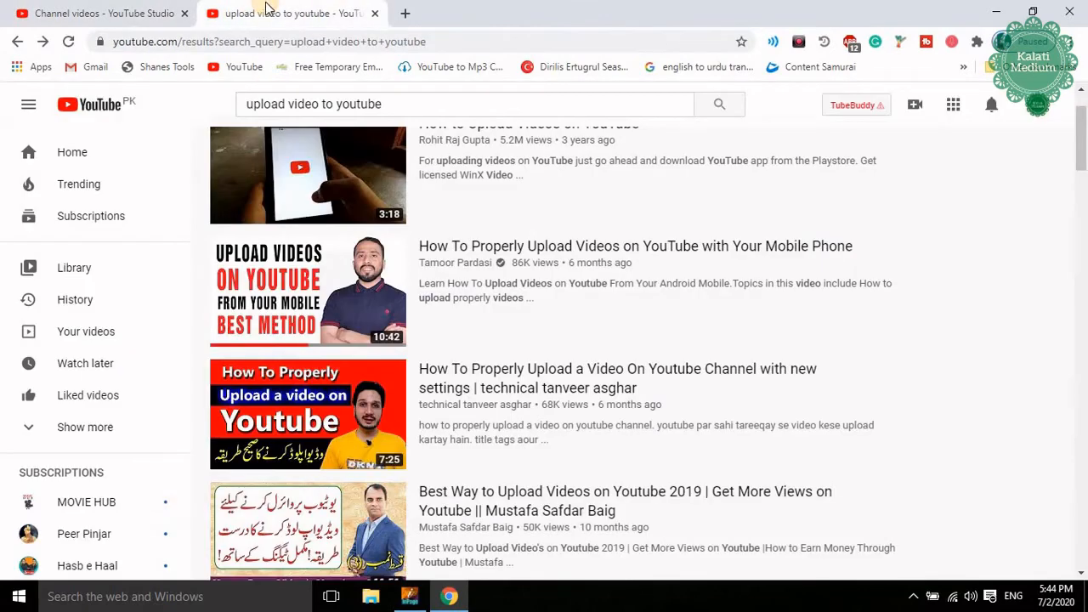
{"action": "left_click", "coordinate": [404, 103]}
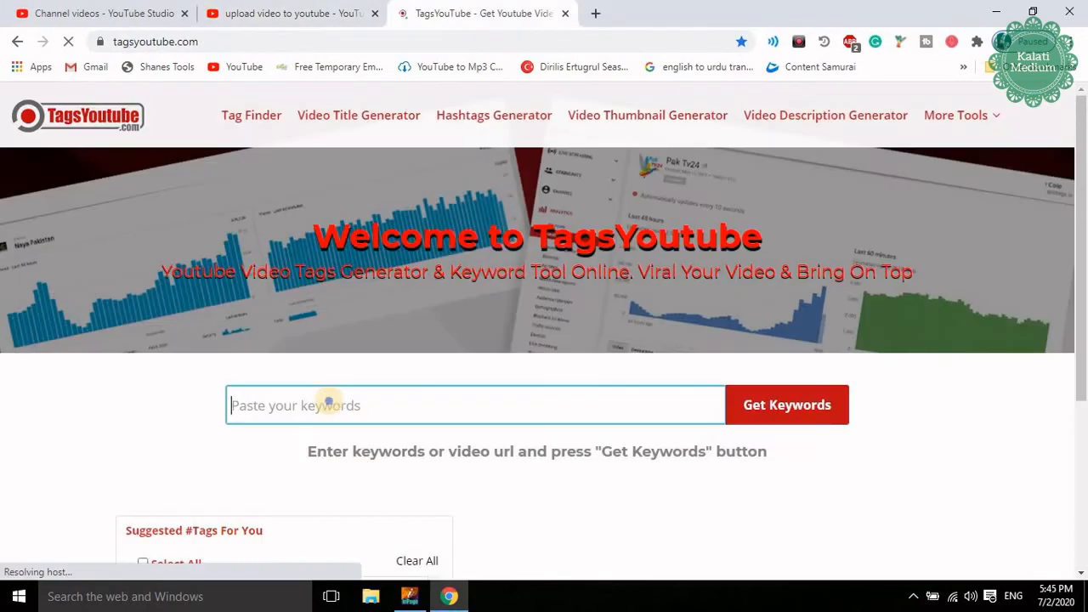
{"action": "type", "text": "upload video to youtube"}
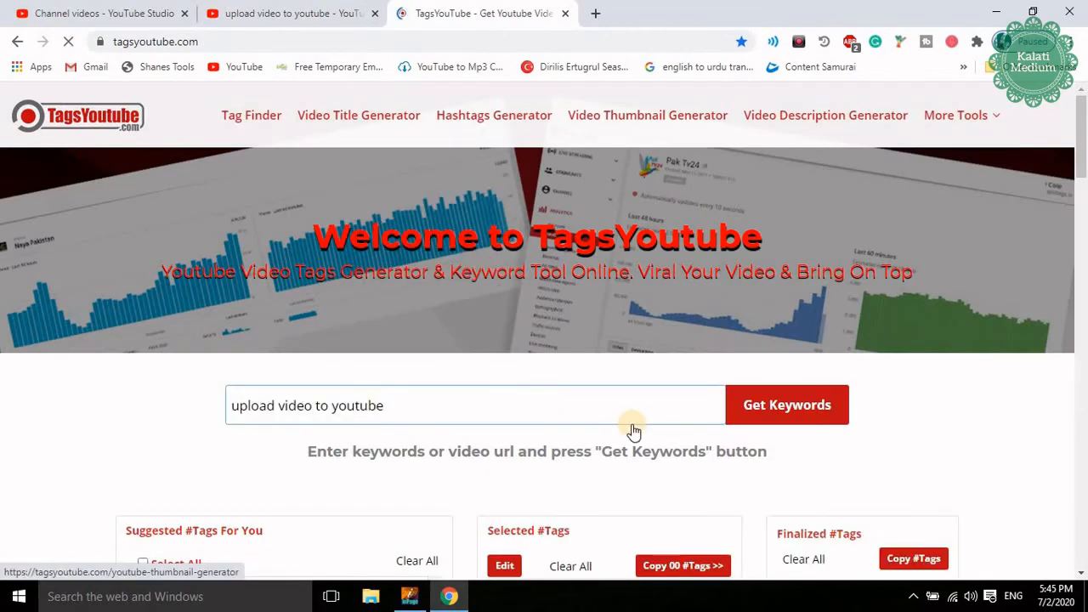
{"action": "key", "text": "Return"}
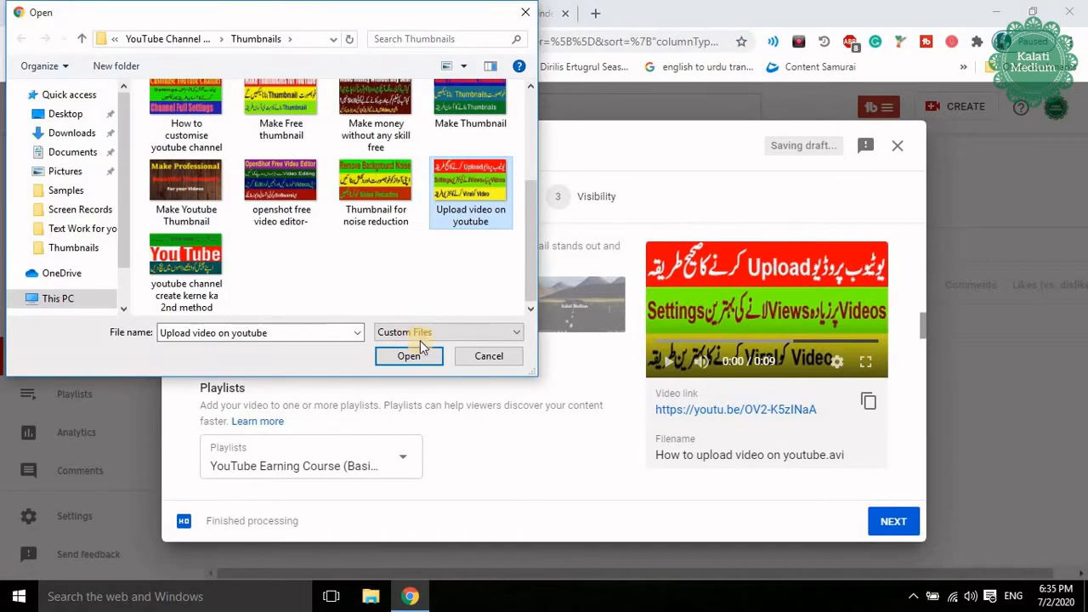
Set the "Upload video on youtube" image from the Thumbnails folder as the custom thumbnail and review the video details and processing status.
{"action": "left_click", "coordinate": [417, 356]}
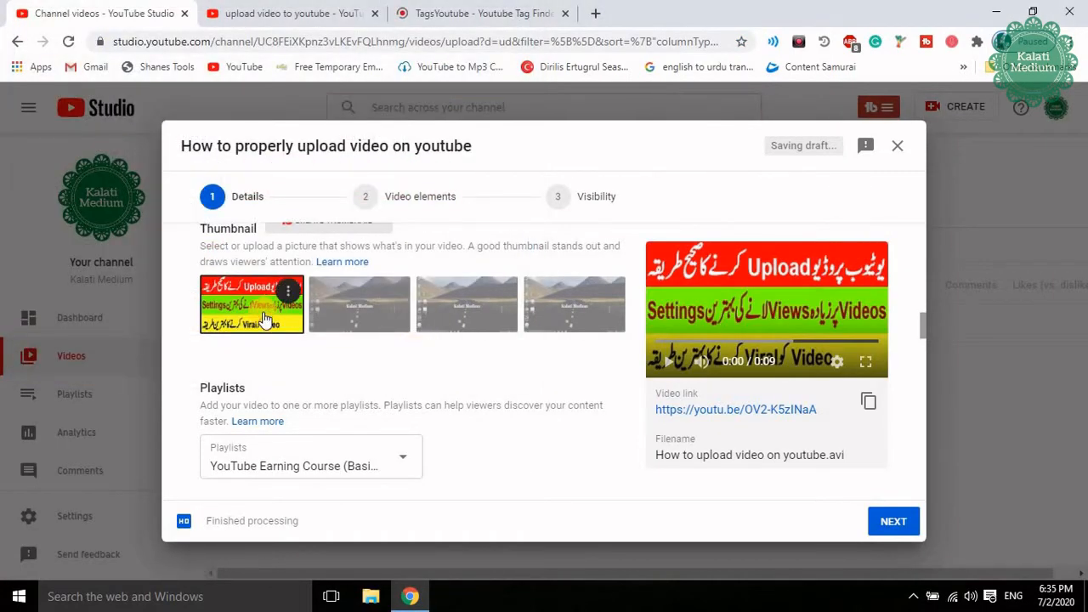
{"action": "scroll", "coordinate": [395, 319], "scroll_direction": "down", "scroll_amount": 1}
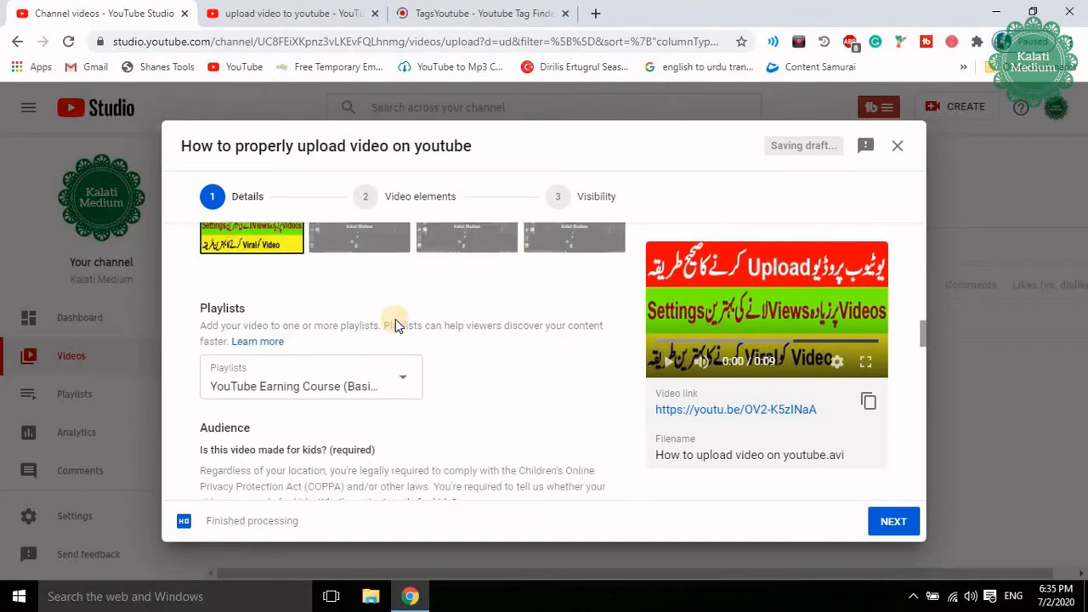
{"action": "scroll", "coordinate": [341, 340], "scroll_direction": "up", "scroll_amount": 2}
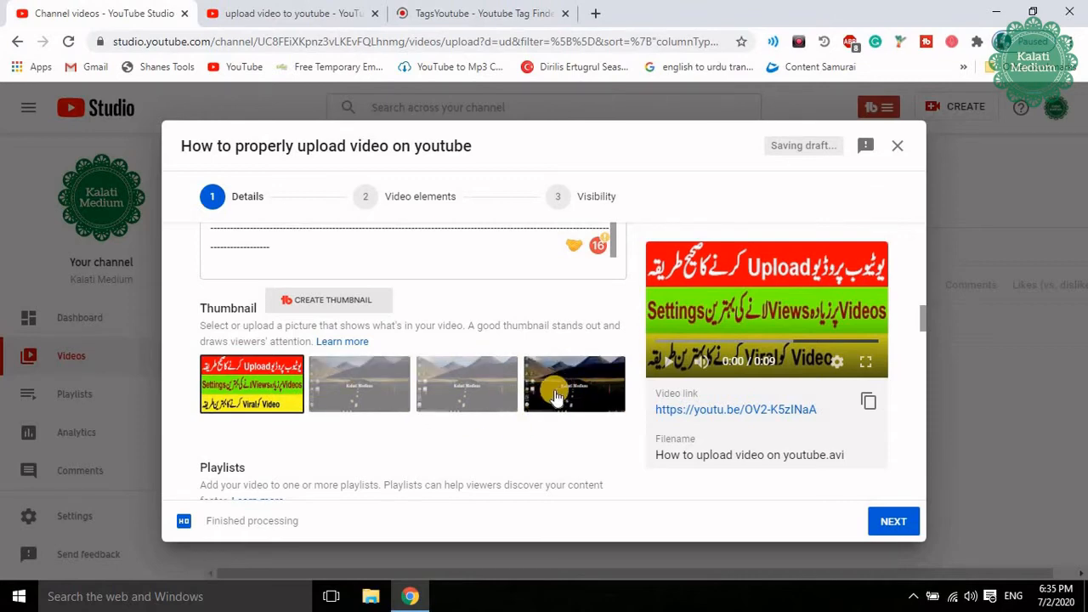
{"action": "scroll", "coordinate": [470, 443], "scroll_direction": "up", "scroll_amount": 10}
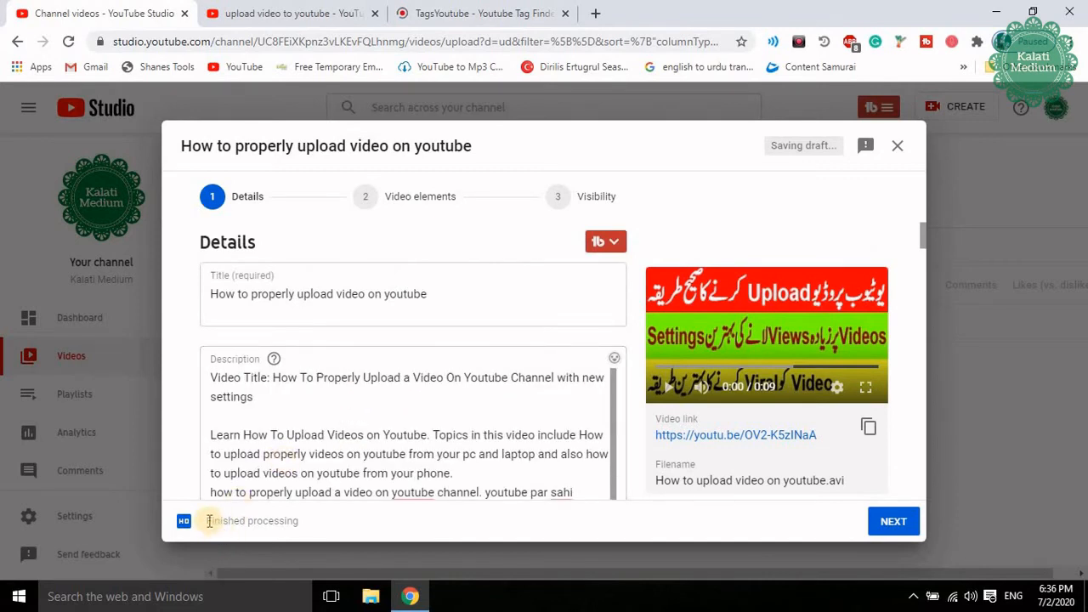
{"action": "left_click_drag", "start_coordinate": [206, 526], "coordinate": [278, 516]}
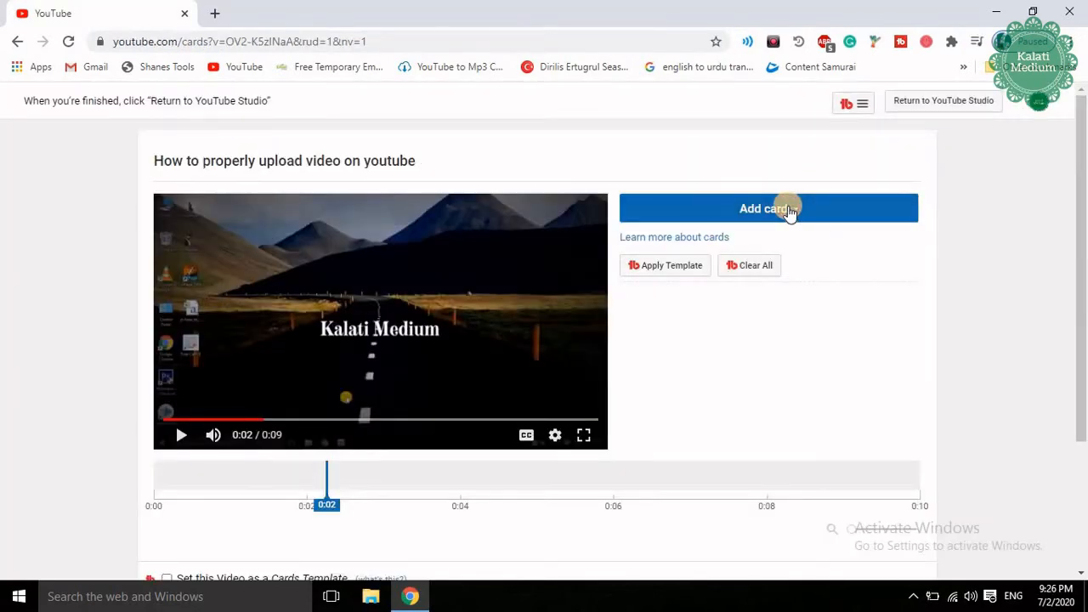
Dismiss the poll card notice and create a Video or Playlist card linking to the "Youtube channel customise" upload.
{"action": "left_click", "coordinate": [789, 211]}
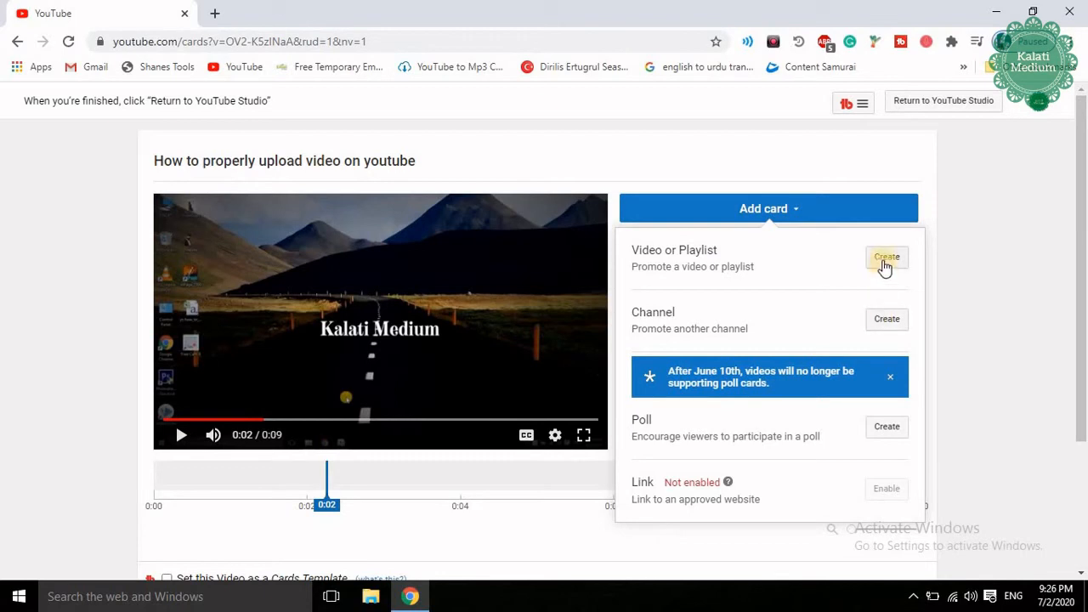
{"action": "left_click", "coordinate": [892, 378]}
{"action": "scroll", "coordinate": [724, 396], "scroll_direction": "down", "scroll_amount": 1}
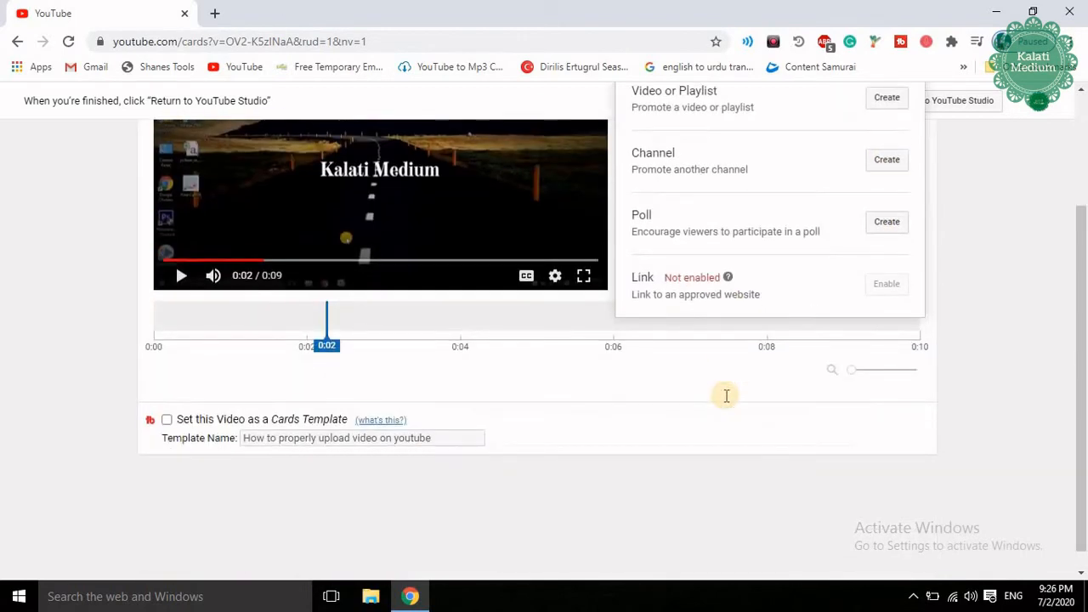
{"action": "scroll", "coordinate": [725, 395], "scroll_direction": "up", "scroll_amount": 1}
{"action": "left_click", "coordinate": [887, 256]}
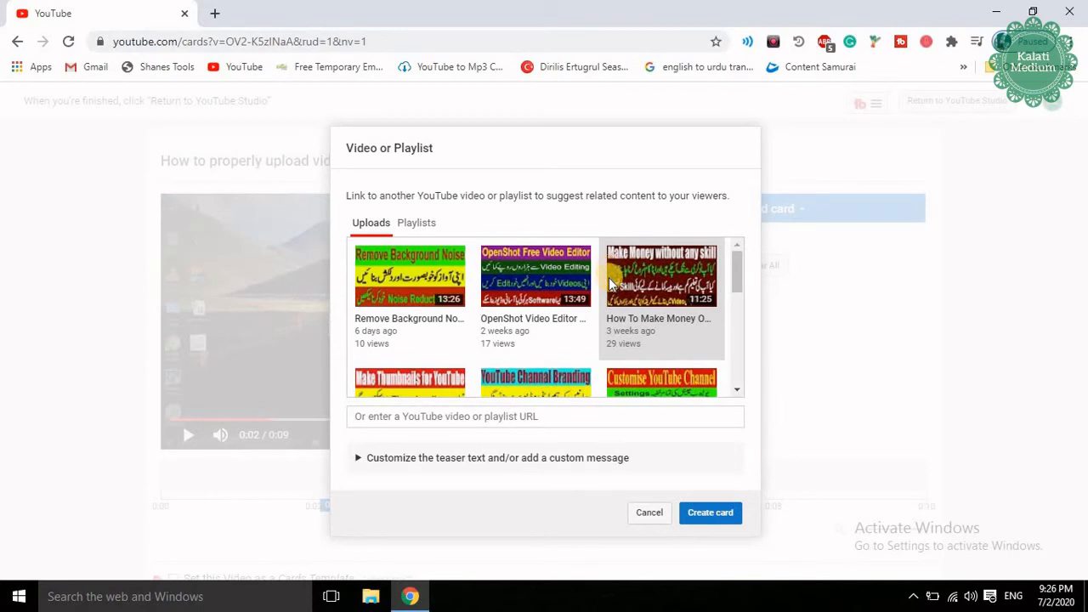
{"action": "scroll", "coordinate": [609, 277], "scroll_direction": "down", "scroll_amount": 1}
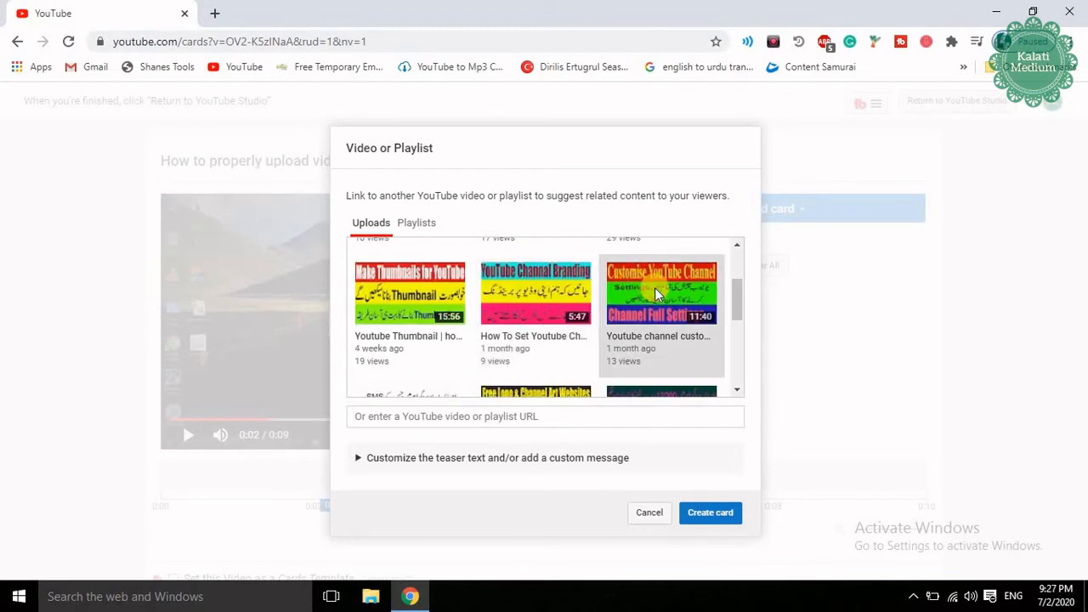
{"action": "scroll", "coordinate": [654, 287], "scroll_direction": "down", "scroll_amount": 1}
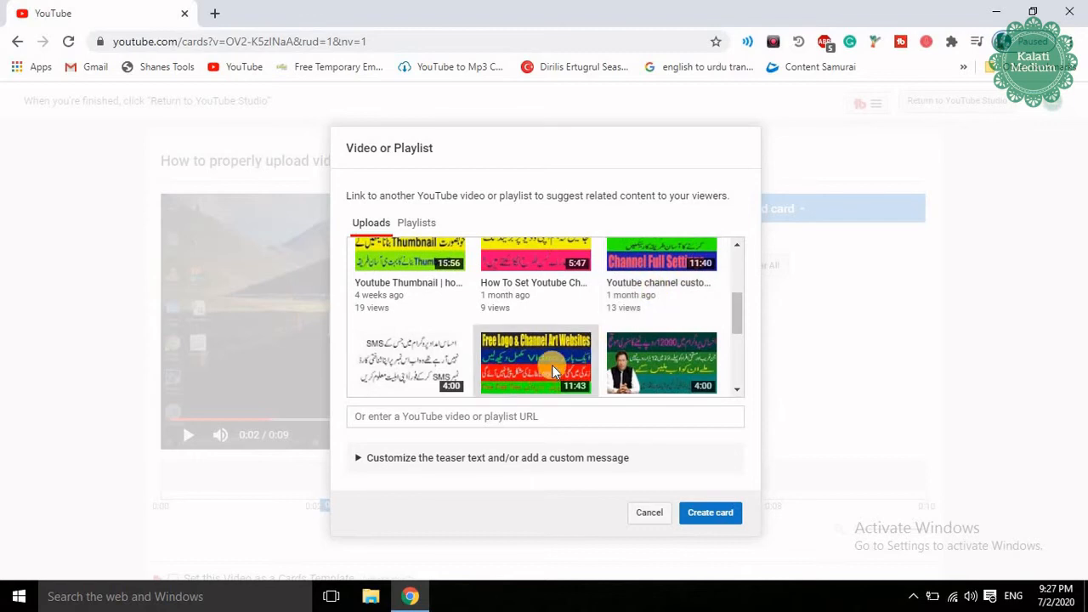
{"action": "scroll", "coordinate": [596, 308], "scroll_direction": "up", "scroll_amount": 1}
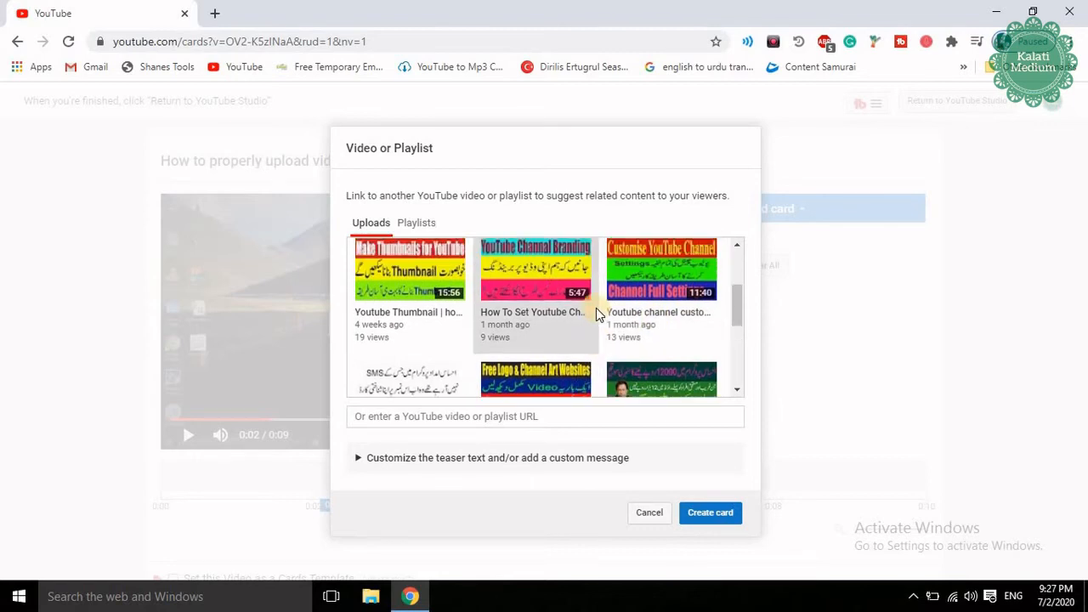
{"action": "left_click", "coordinate": [659, 342]}
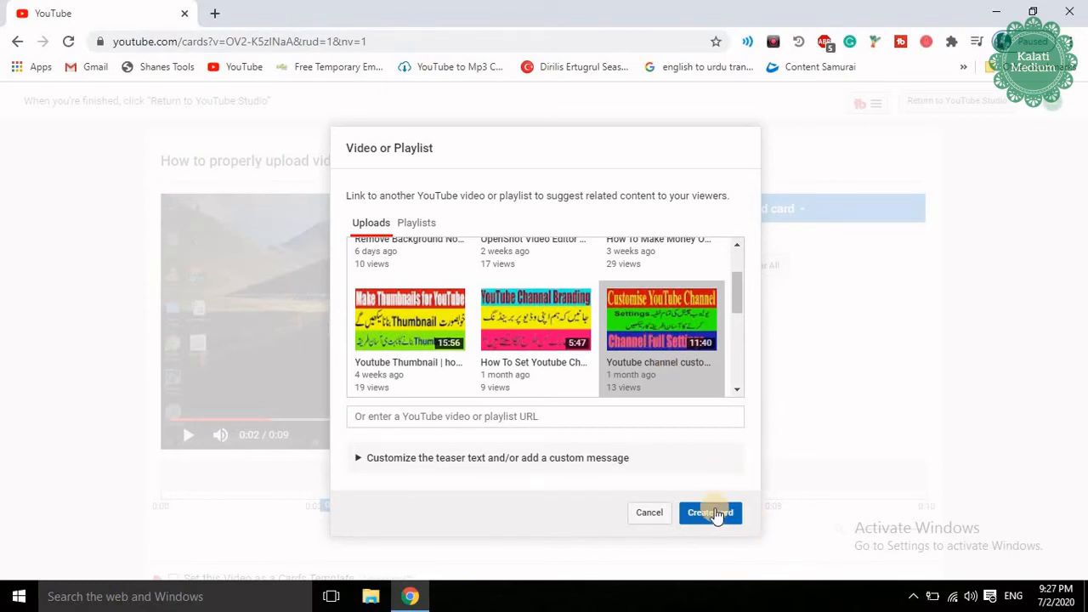
{"action": "left_click", "coordinate": [713, 513]}
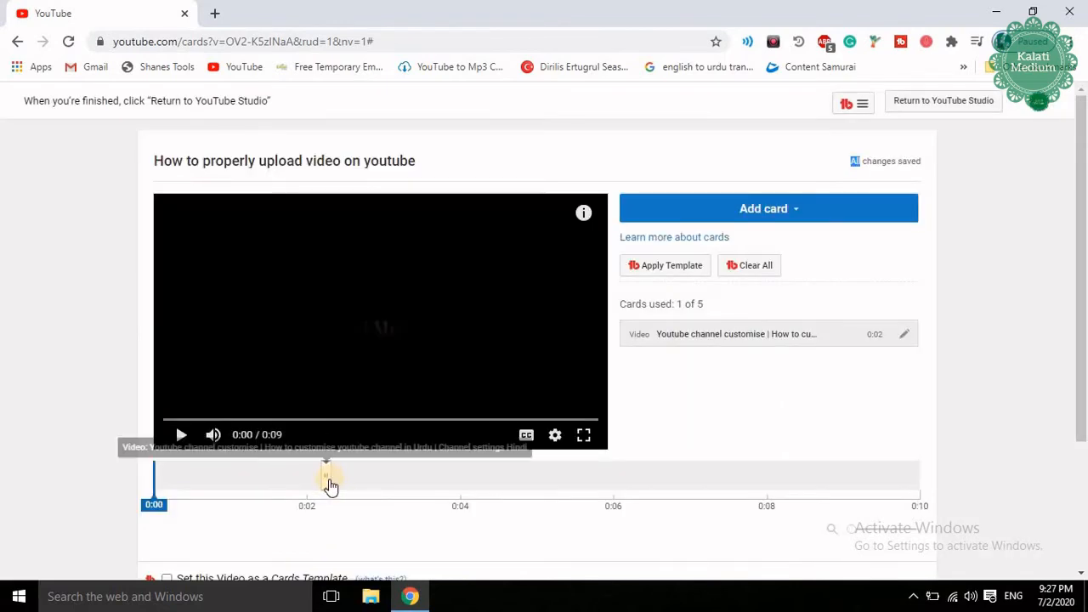
Move the video card's marker slightly forward on the timeline, still at about 0:02, and preview the card in the player.
{"action": "mouse_move", "coordinate": [329, 484]}
{"action": "left_mouse_down"}
{"action": "mouse_move", "coordinate": [503, 484]}
{"action": "mouse_move", "coordinate": [413, 408]}
{"action": "mouse_move", "coordinate": [403, 408]}
{"action": "mouse_move", "coordinate": [419, 436]}
{"action": "mouse_move", "coordinate": [437, 437]}
{"action": "mouse_move", "coordinate": [349, 464]}
{"action": "left_mouse_up"}
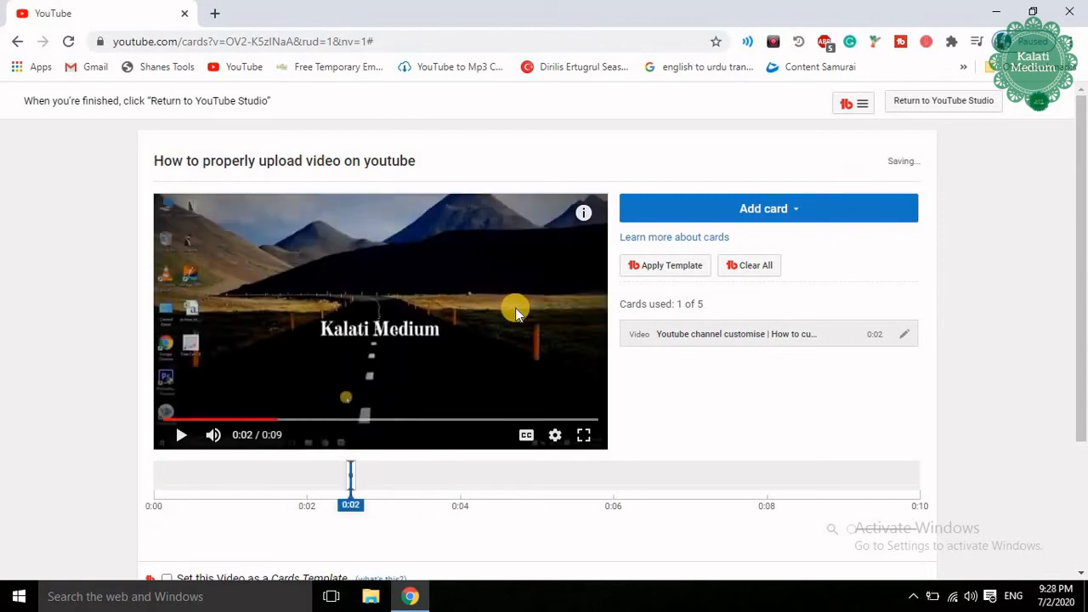
{"action": "left_click", "coordinate": [584, 214]}
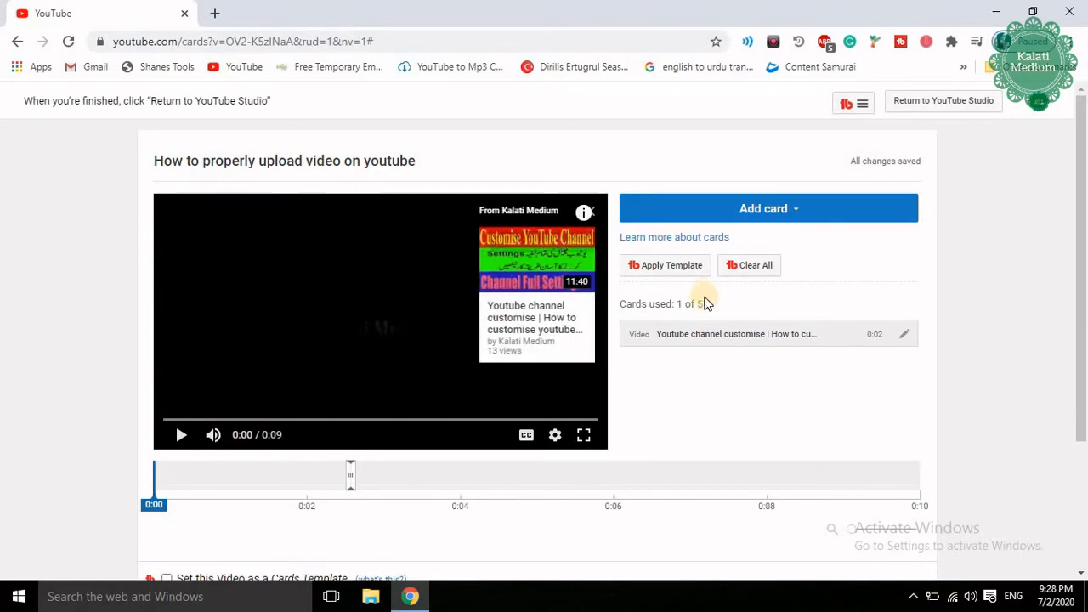
{"action": "left_click", "coordinate": [584, 210]}
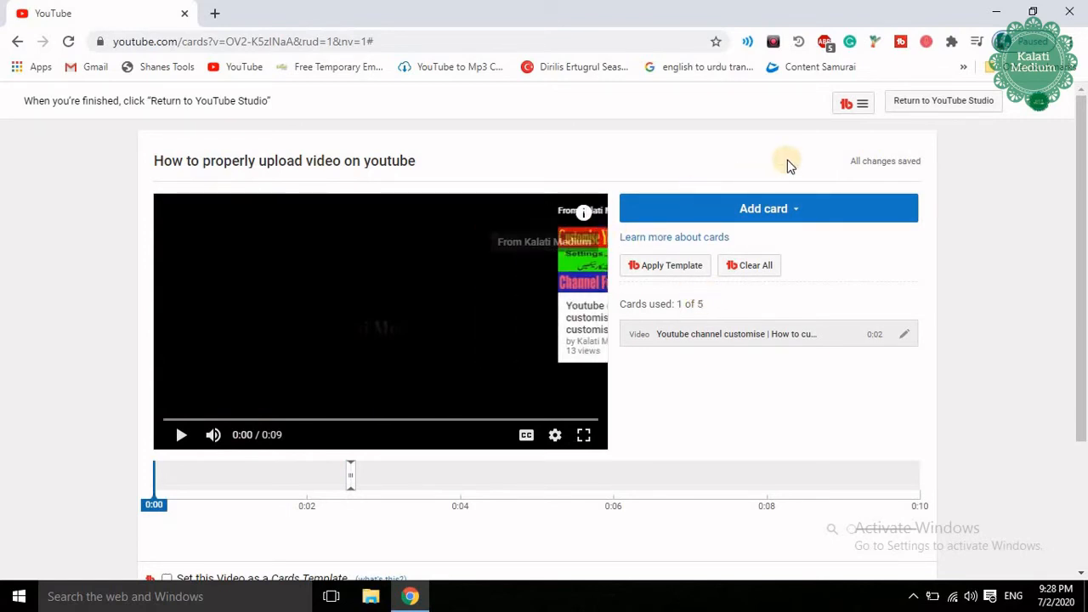
Return to the Video elements stage in YouTube Studio and highlight the "Add an end screen" option.
{"action": "left_click", "coordinate": [931, 103]}
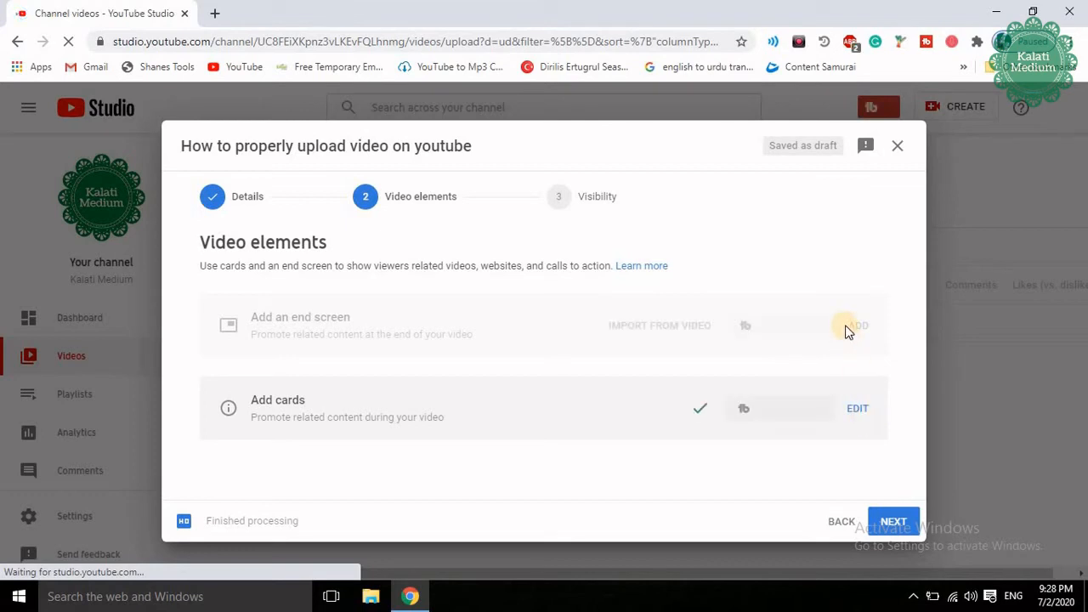
{"action": "triple_click", "coordinate": [294, 321]}
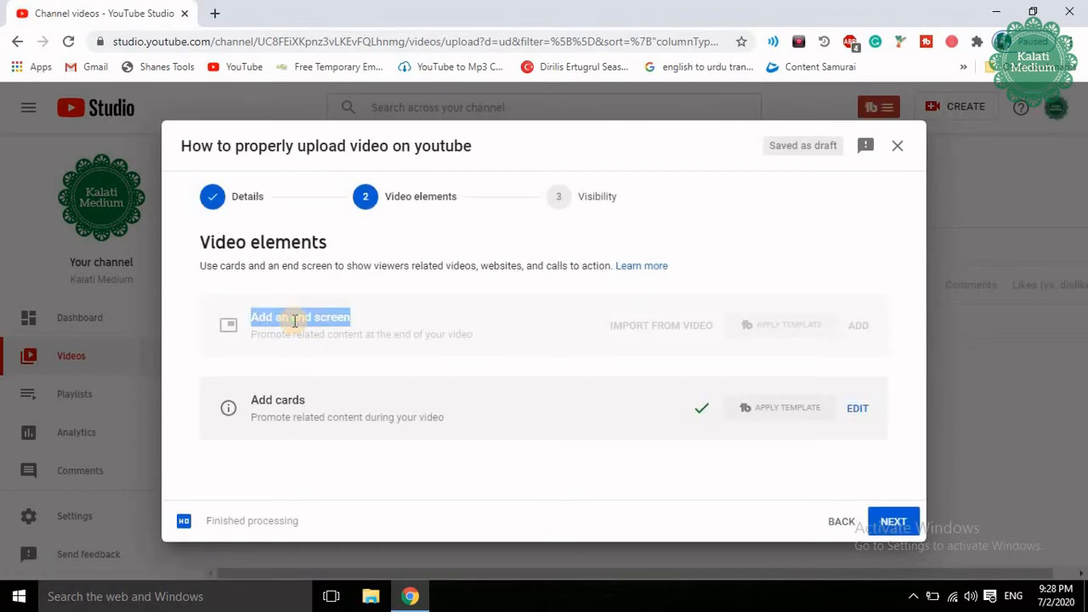
Try to add an end screen to the video and proceed to the Visibility stage.
{"action": "left_click", "coordinate": [374, 329]}
{"action": "left_click", "coordinate": [857, 329]}
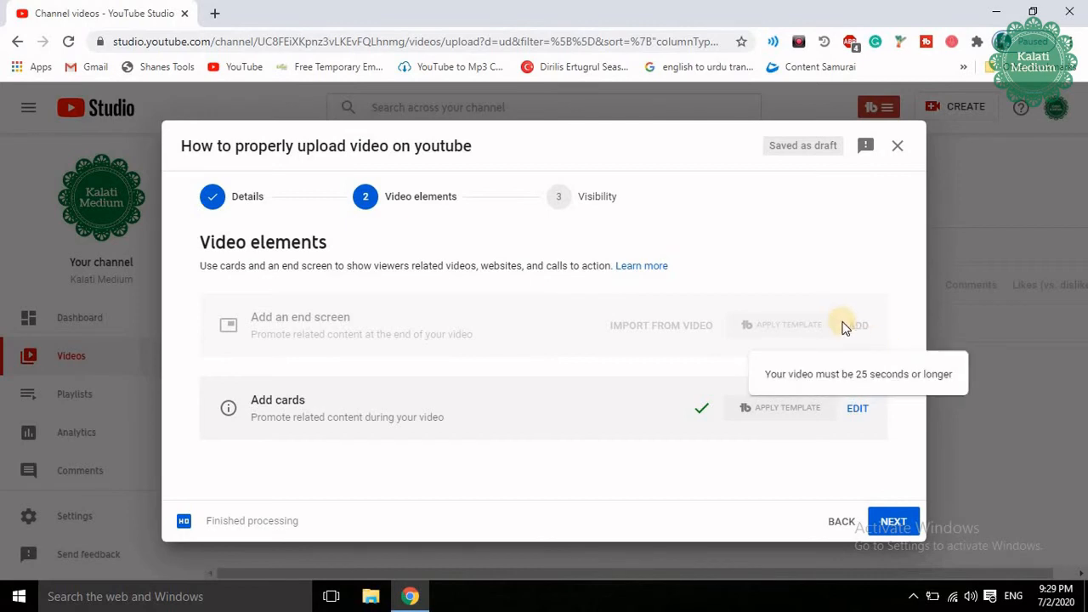
{"action": "left_click", "coordinate": [894, 529]}
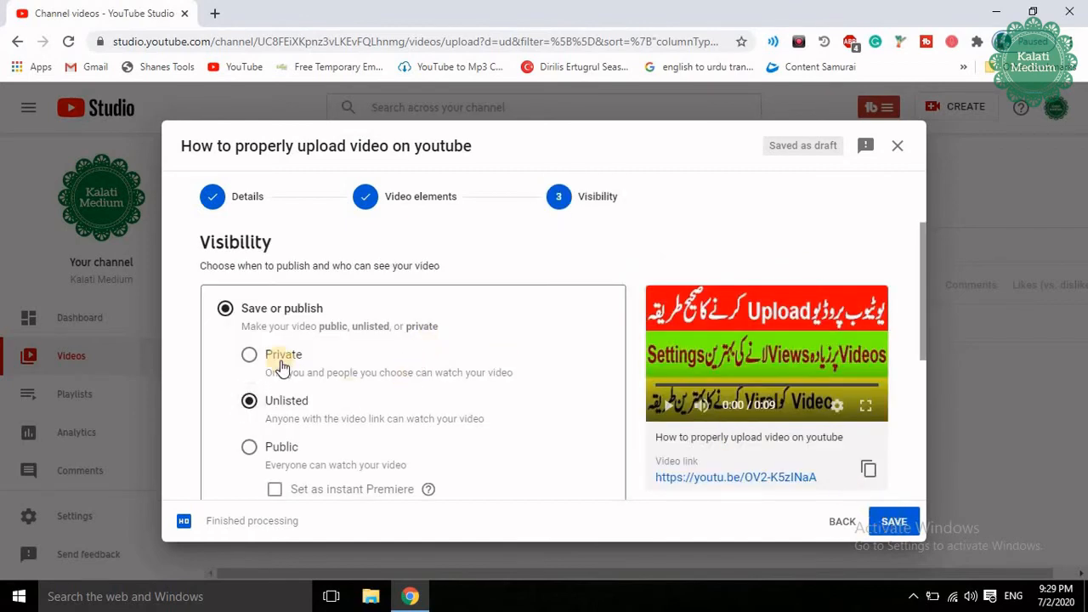
Try the Private visibility option for the video and return it to Unlisted.
{"action": "left_click", "coordinate": [252, 357]}
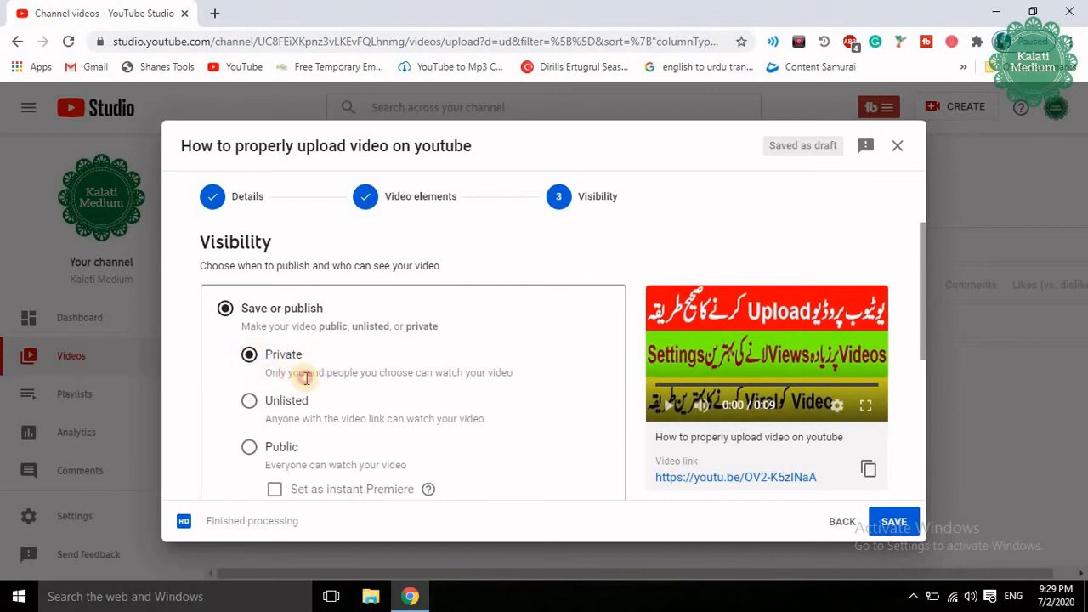
{"action": "left_click", "coordinate": [306, 376]}
{"action": "left_click", "coordinate": [262, 368]}
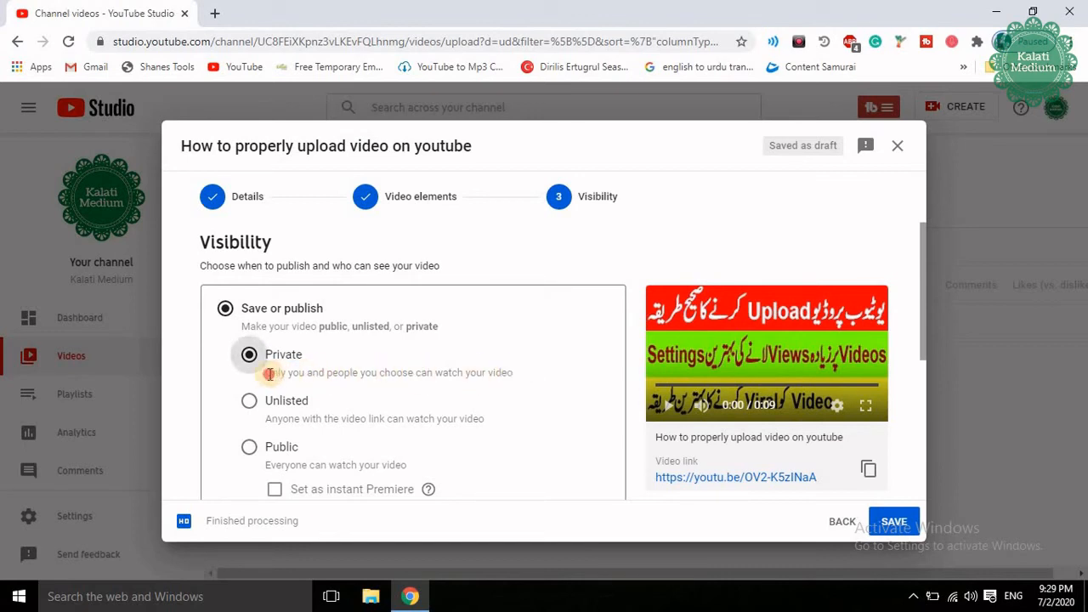
{"action": "left_click", "coordinate": [249, 400]}
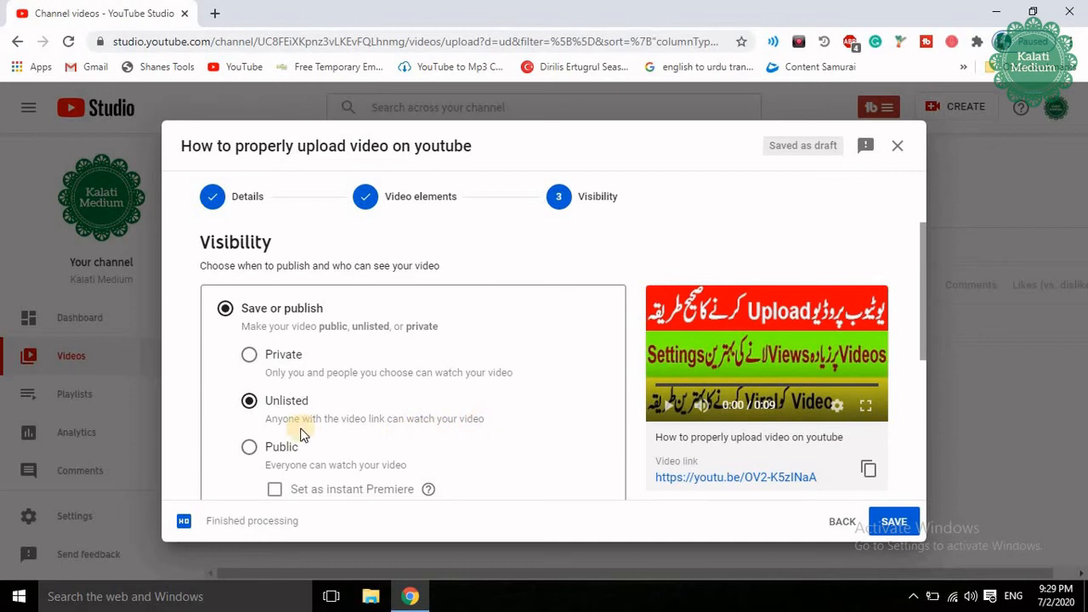
Try Public visibility with the instant Premiere option, clear the Premiere option and return the video to Unlisted.
{"action": "scroll", "coordinate": [299, 435], "scroll_direction": "down", "scroll_amount": 1}
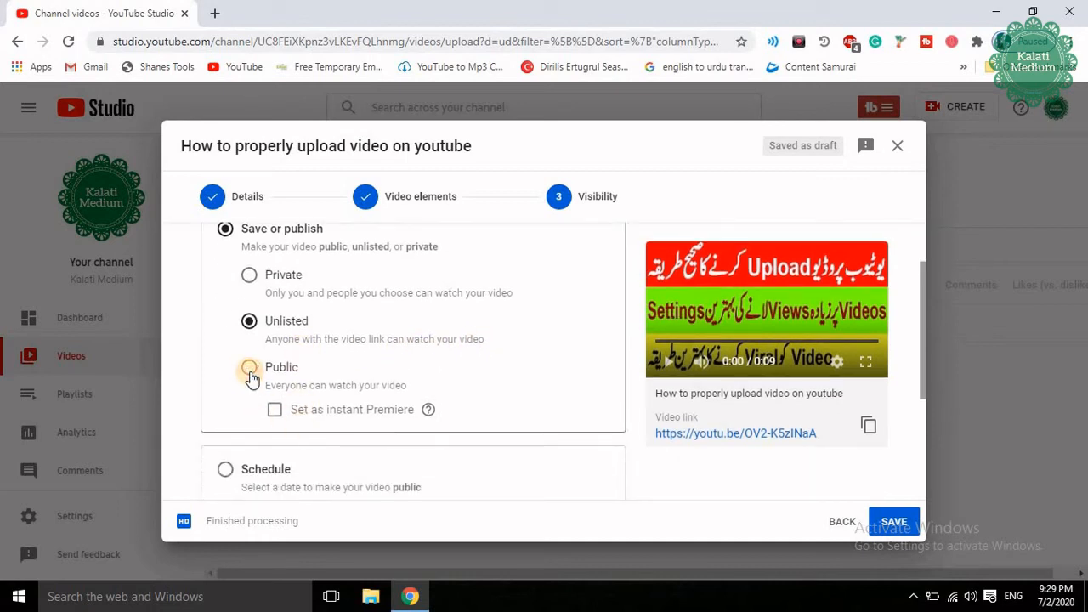
{"action": "left_click", "coordinate": [250, 374]}
{"action": "left_click", "coordinate": [274, 412]}
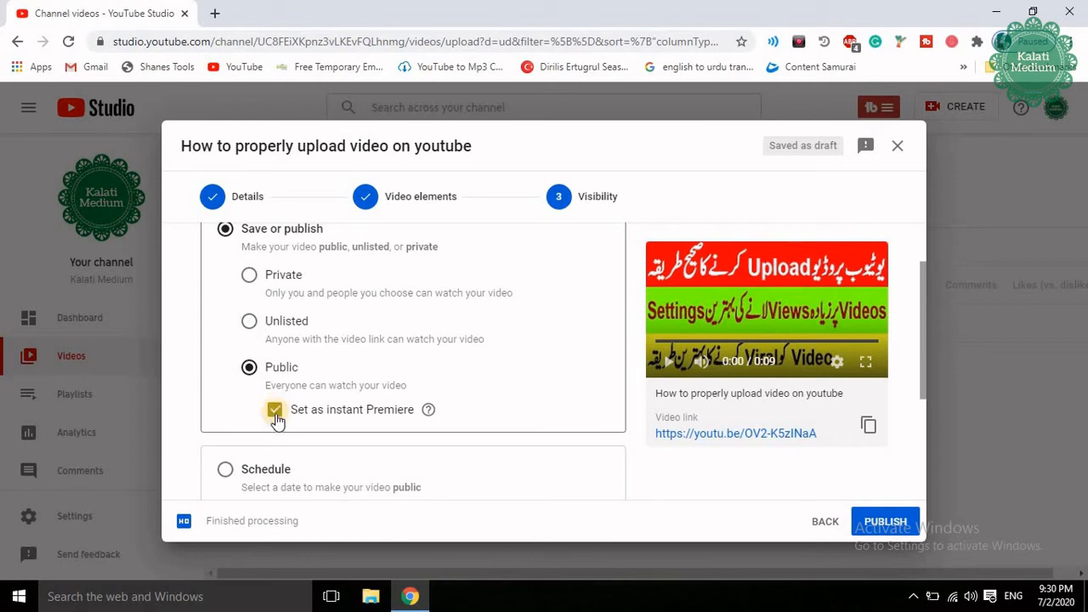
{"action": "left_click", "coordinate": [275, 412]}
{"action": "left_click", "coordinate": [249, 323]}
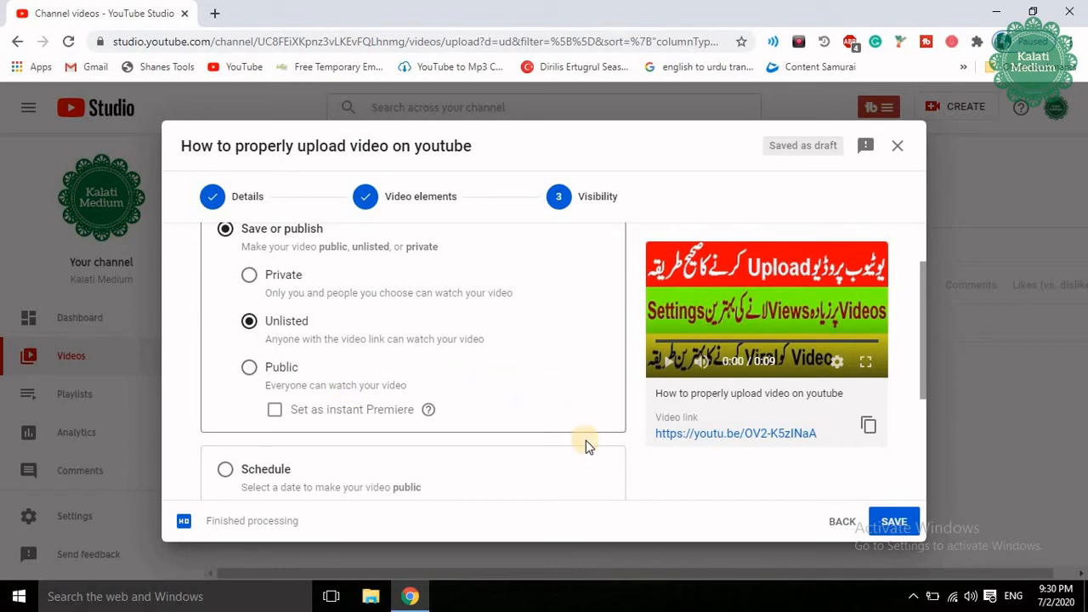
Try the Schedule option, review its date, time and Premiere settings, and return to Save or publish.
{"action": "scroll", "coordinate": [587, 447], "scroll_direction": "down", "scroll_amount": 1}
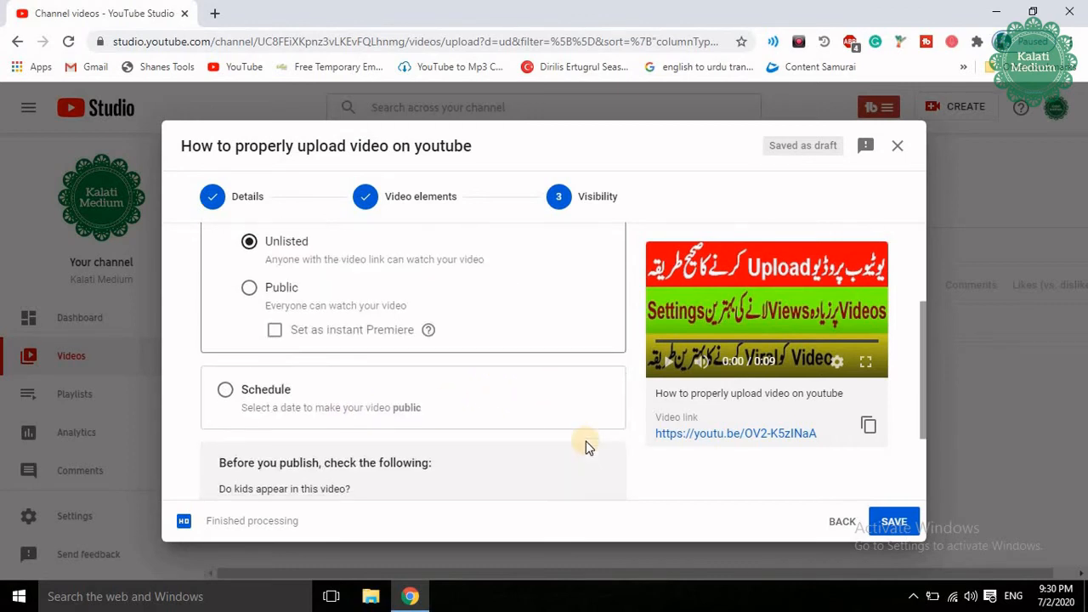
{"action": "scroll", "coordinate": [586, 447], "scroll_direction": "down", "scroll_amount": 1}
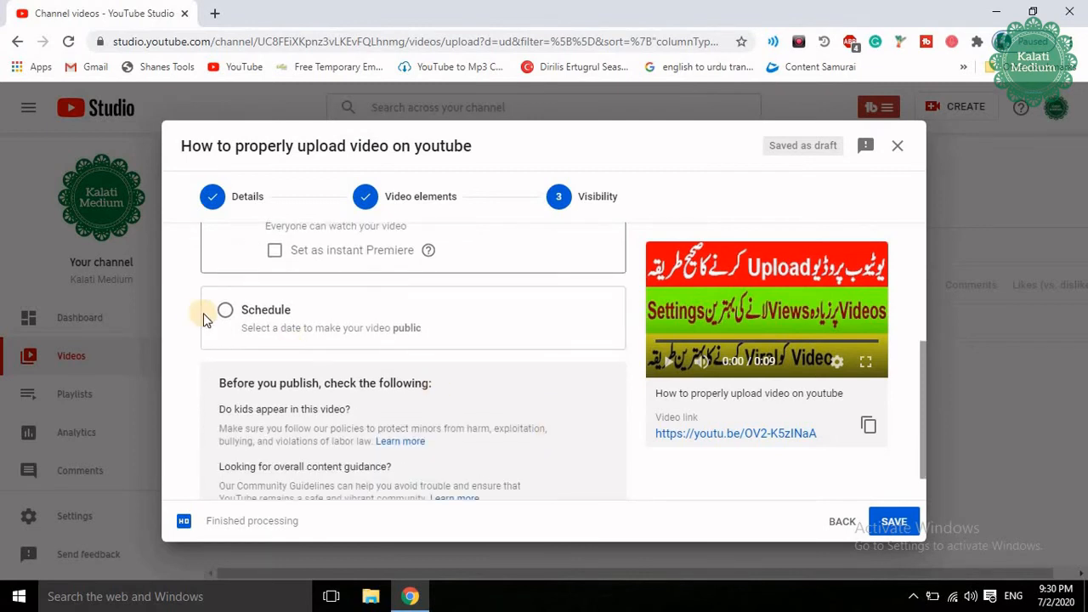
{"action": "left_click", "coordinate": [224, 313]}
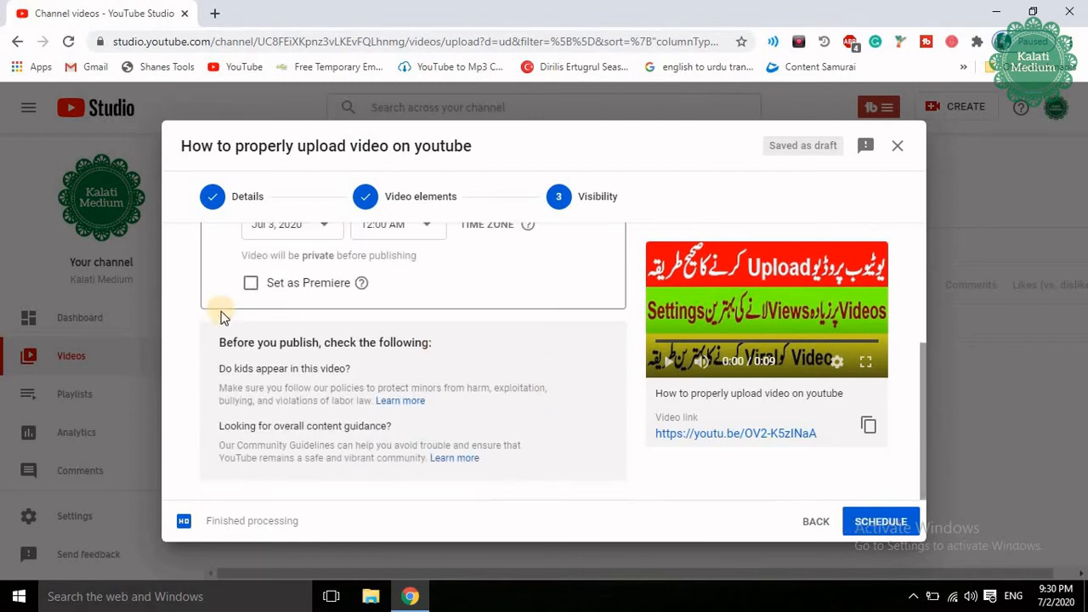
{"action": "scroll", "coordinate": [314, 338], "scroll_direction": "up", "scroll_amount": 1}
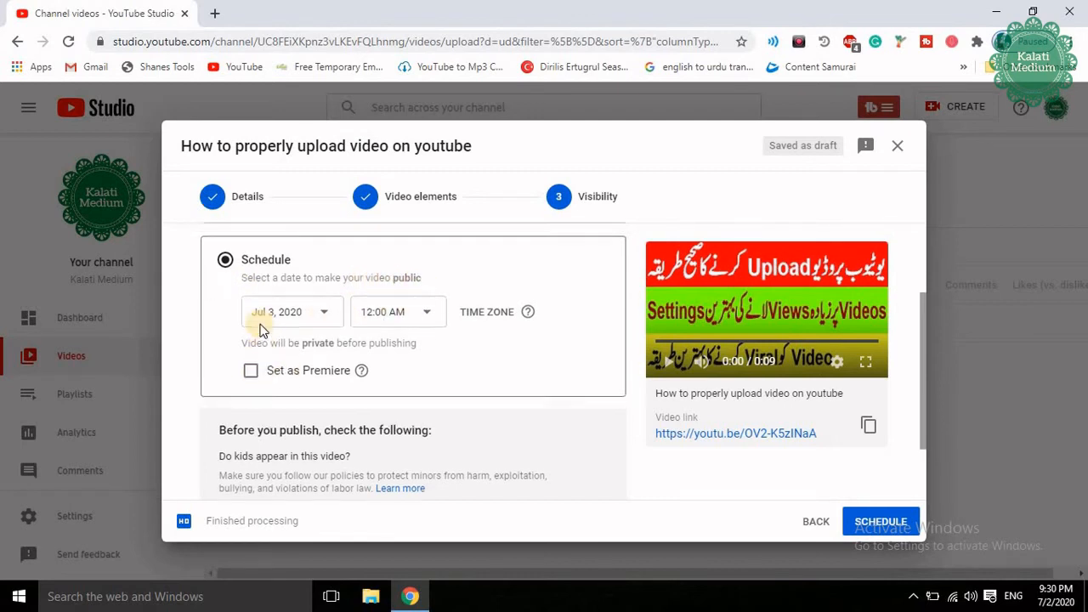
{"action": "scroll", "coordinate": [240, 311], "scroll_direction": "up", "scroll_amount": 1}
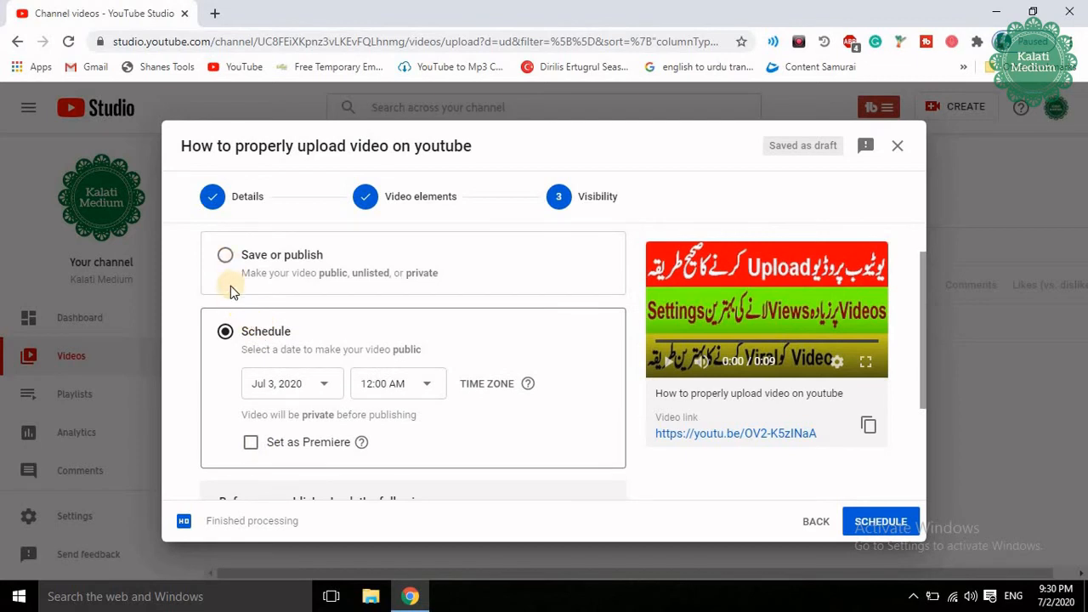
{"action": "scroll", "coordinate": [230, 286], "scroll_direction": "up", "scroll_amount": 1}
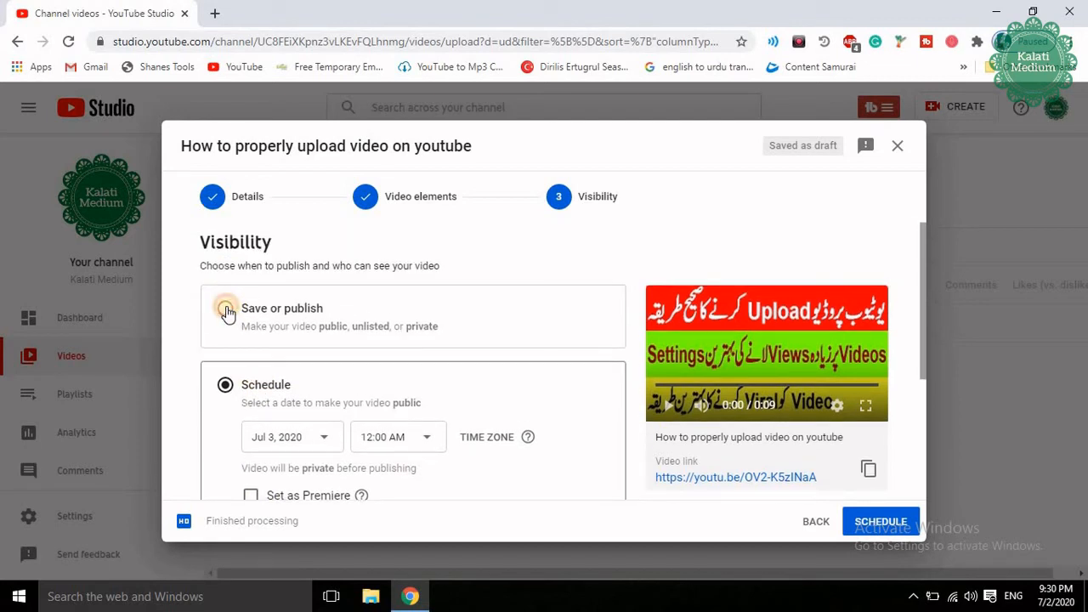
{"action": "left_click", "coordinate": [227, 310]}
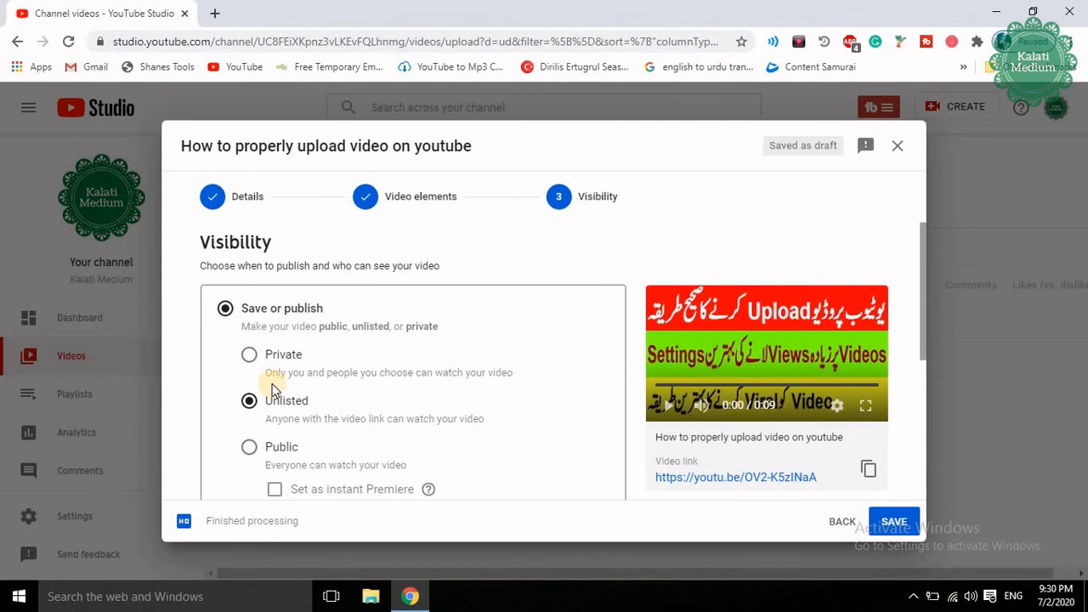
Copy the video link to the clipboard and save the video with Unlisted visibility.
{"action": "scroll", "coordinate": [272, 390], "scroll_direction": "down", "scroll_amount": 1}
{"action": "scroll", "coordinate": [272, 384], "scroll_direction": "down", "scroll_amount": 3}
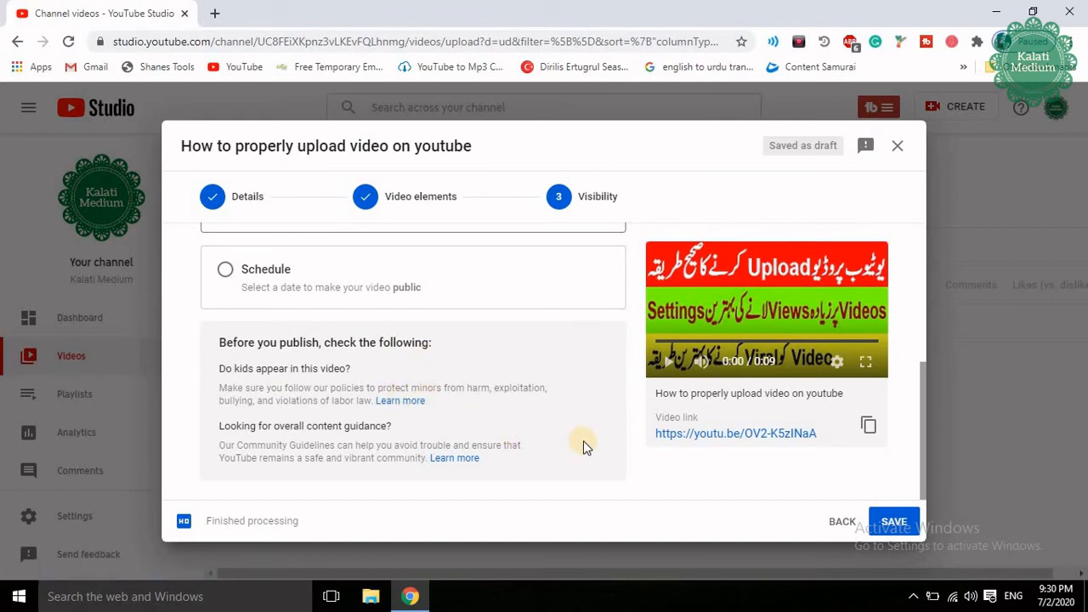
{"action": "left_click", "coordinate": [869, 428]}
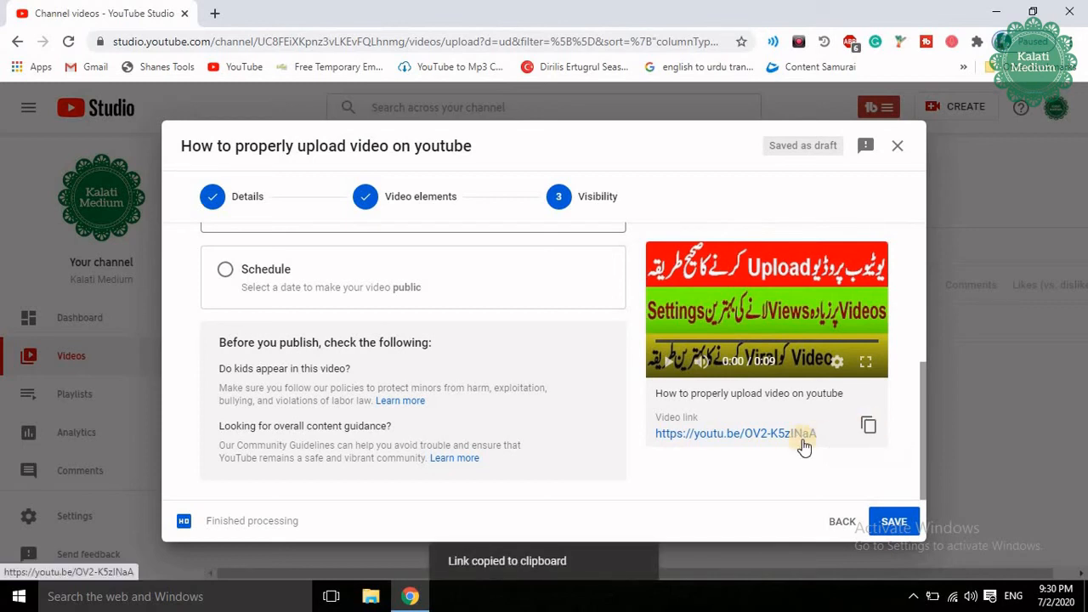
{"action": "scroll", "coordinate": [657, 413], "scroll_direction": "up", "scroll_amount": 5}
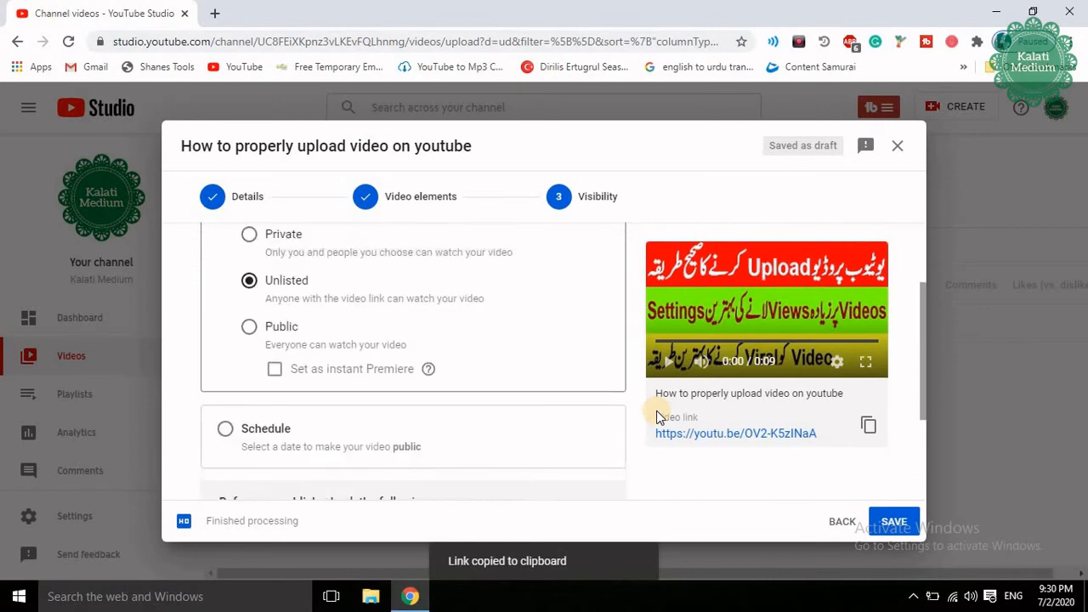
{"action": "scroll", "coordinate": [687, 454], "scroll_direction": "down", "scroll_amount": 3}
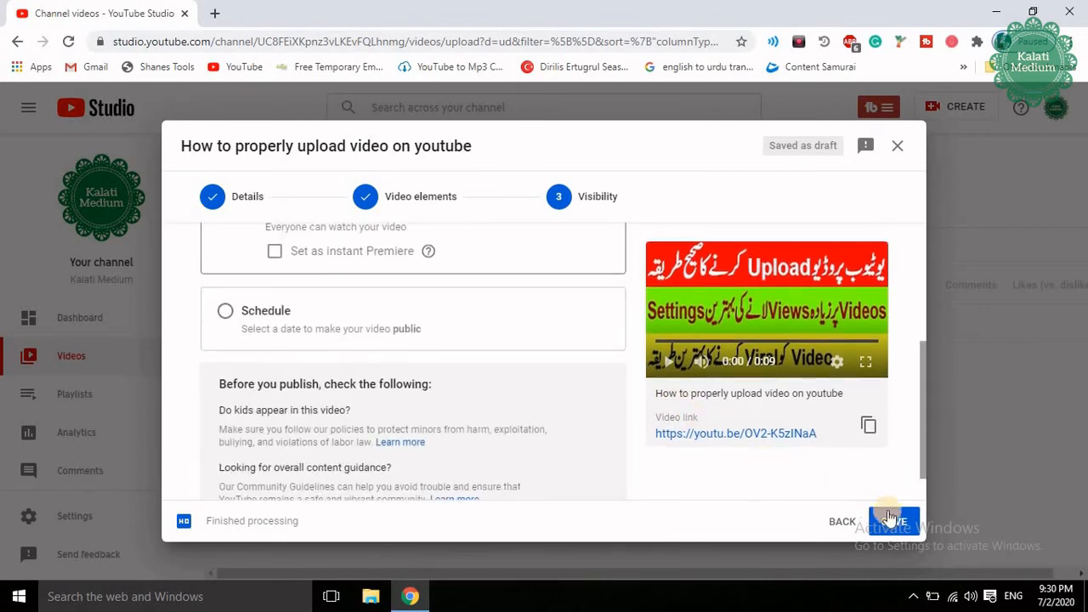
{"action": "left_click", "coordinate": [903, 522]}
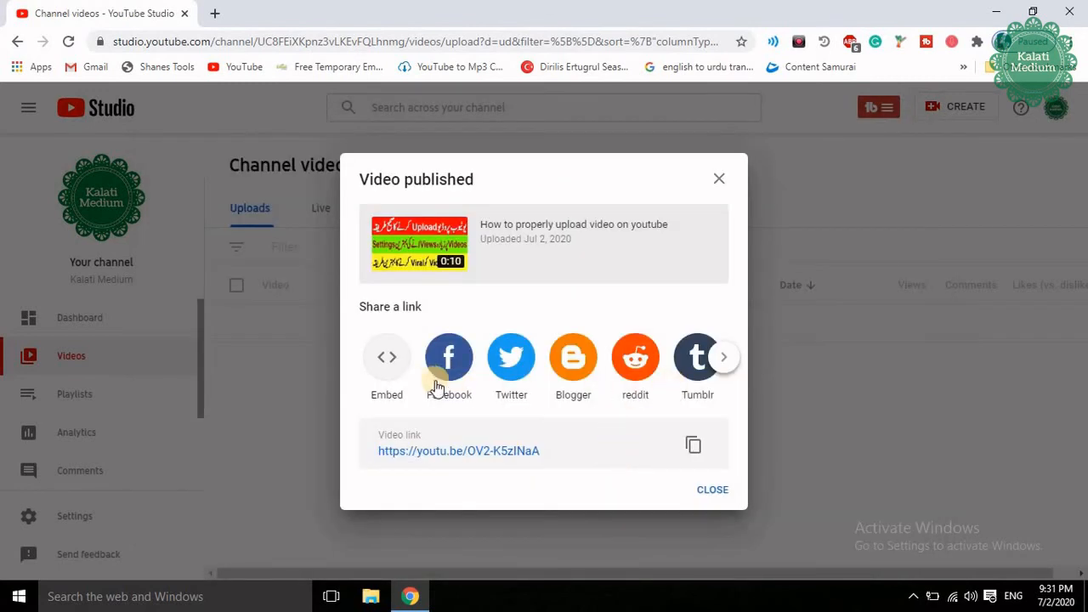
Look through the sharing destinations offered for the published video and close the sharing dialog.
{"action": "left_click", "coordinate": [734, 362]}
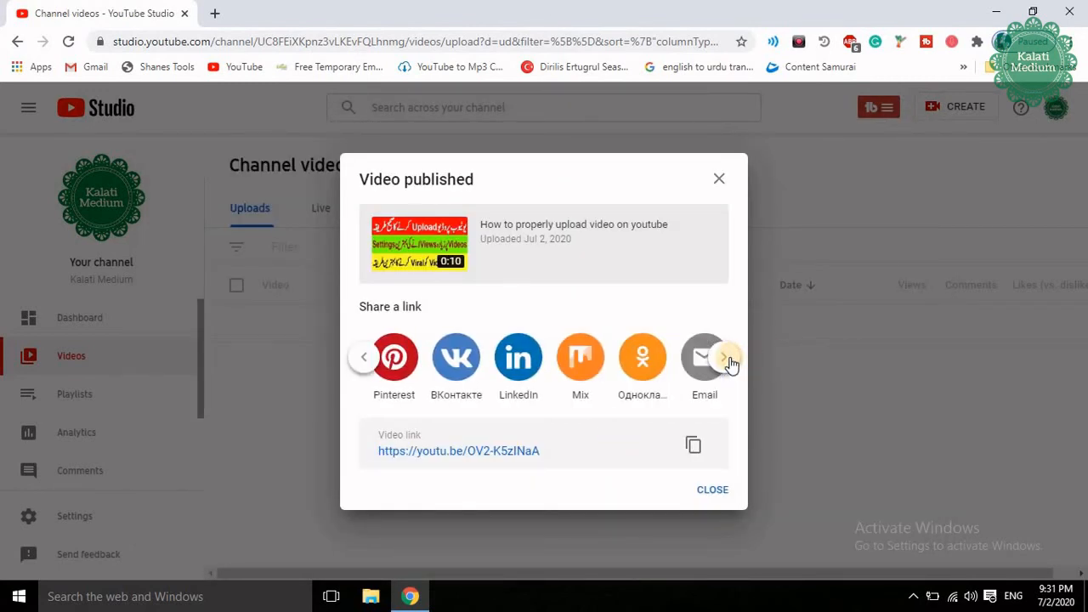
{"action": "left_click", "coordinate": [732, 363]}
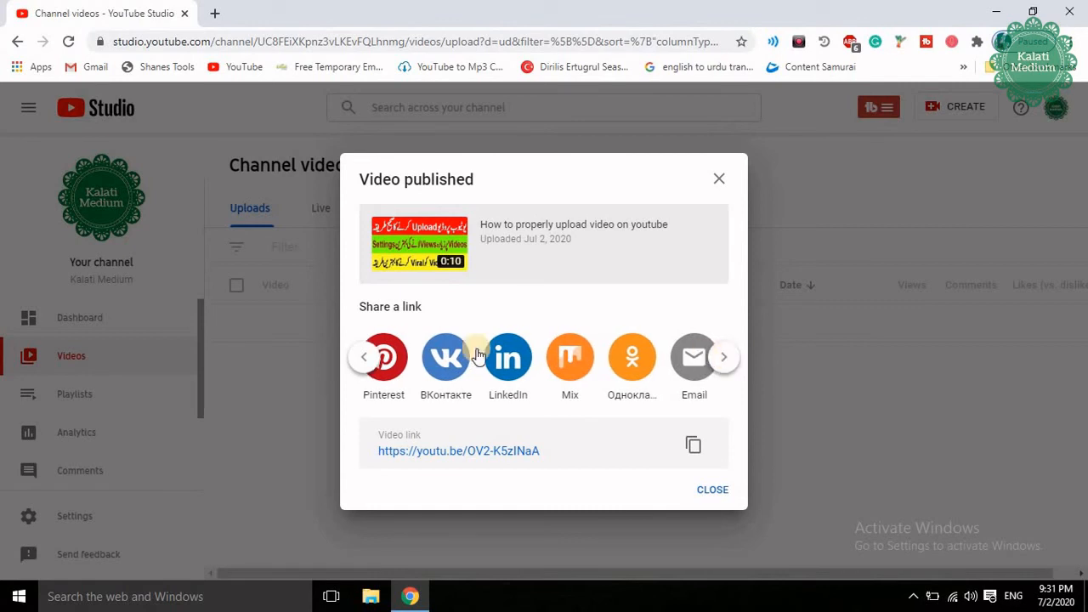
{"action": "left_click", "coordinate": [357, 361]}
{"action": "left_click", "coordinate": [356, 362]}
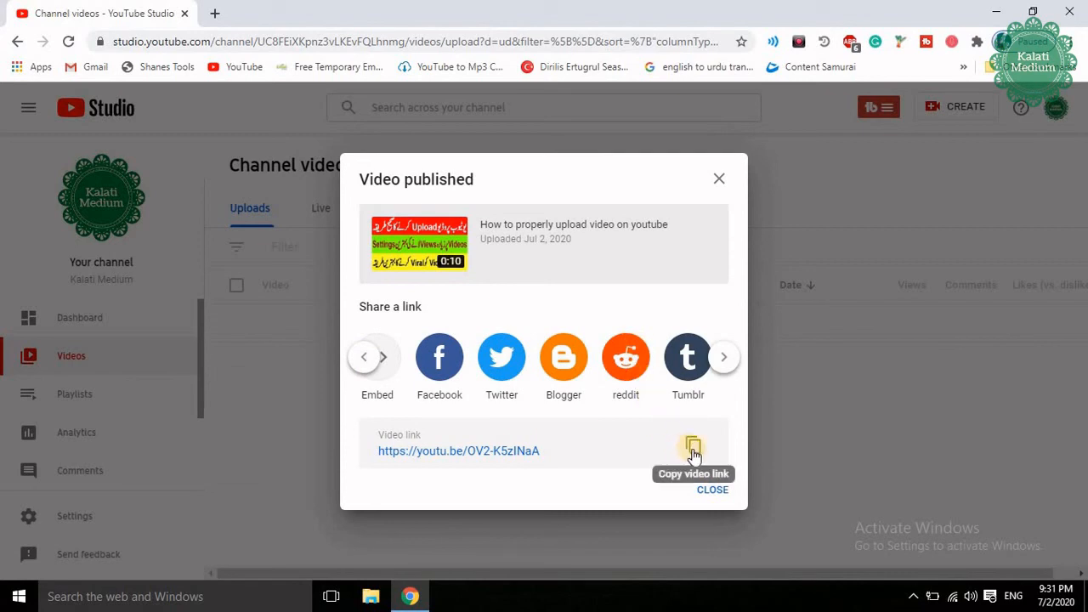
{"action": "left_click", "coordinate": [713, 491]}
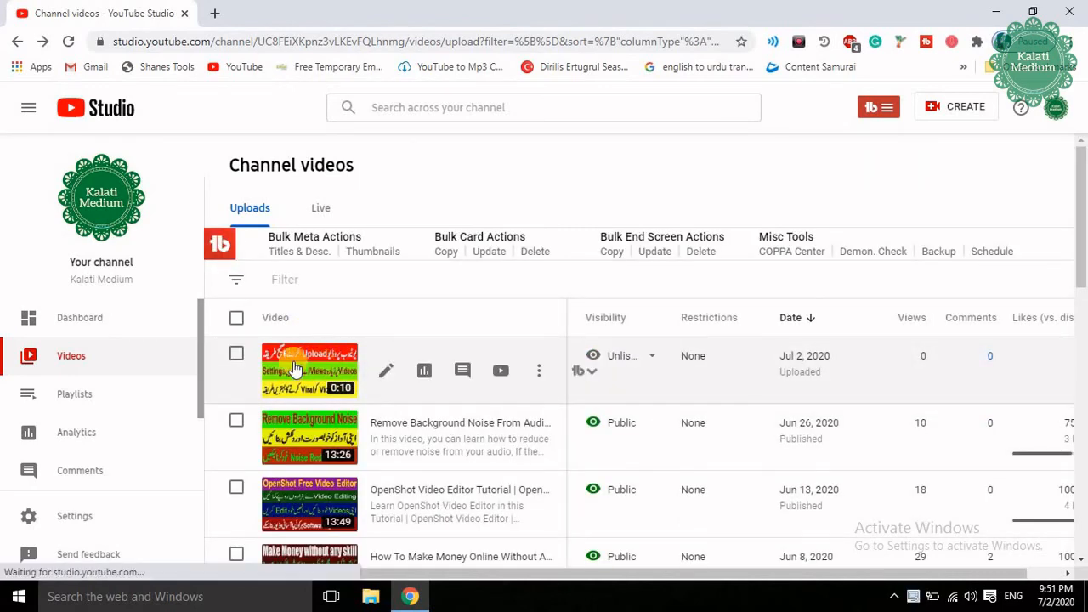
Review the newest upload's extra options and try Public visibility for it, returning to Unlisted and cancelling the change.
{"action": "left_click", "coordinate": [539, 375]}
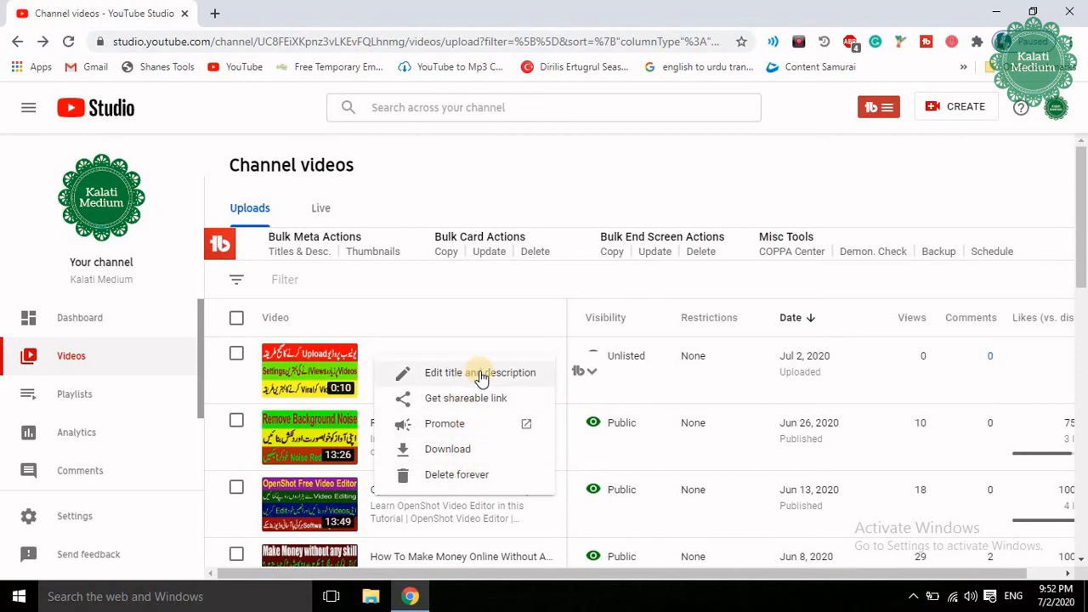
{"action": "left_click", "coordinate": [500, 324]}
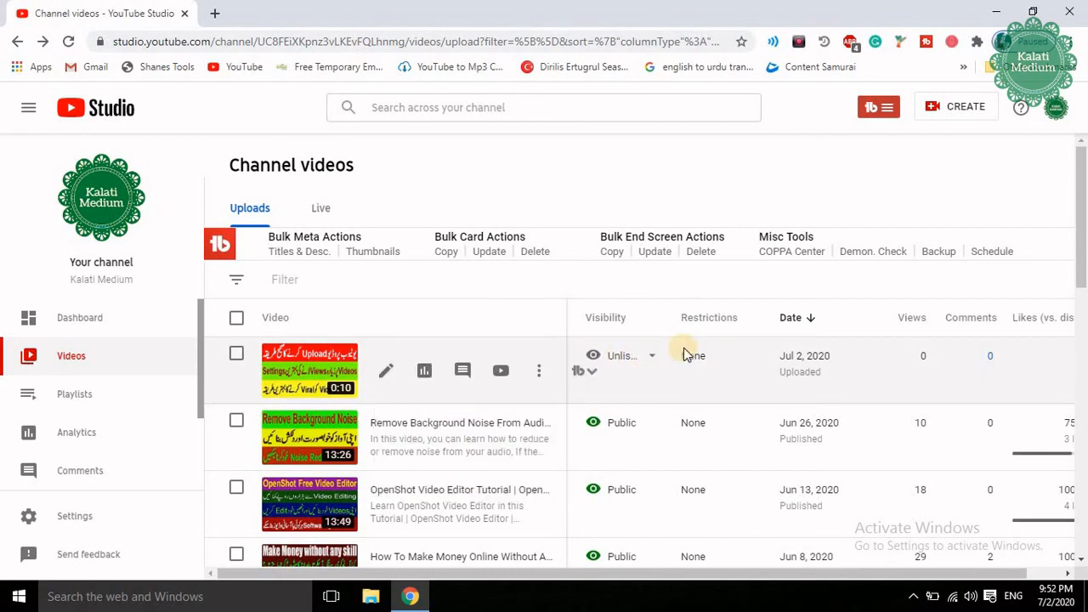
{"action": "mouse_move", "coordinate": [610, 359]}
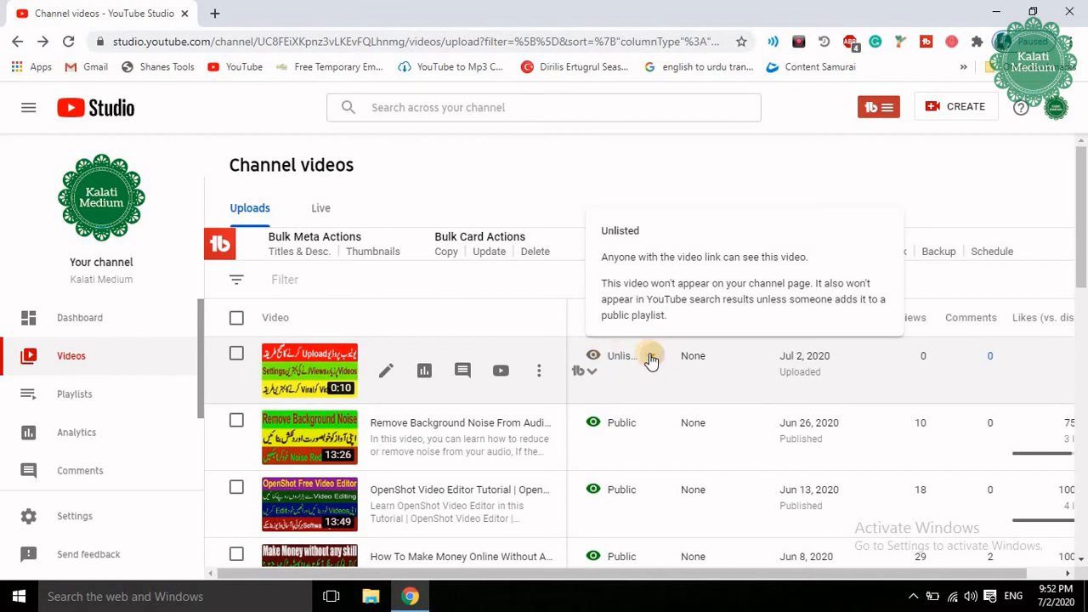
{"action": "left_click", "coordinate": [651, 360]}
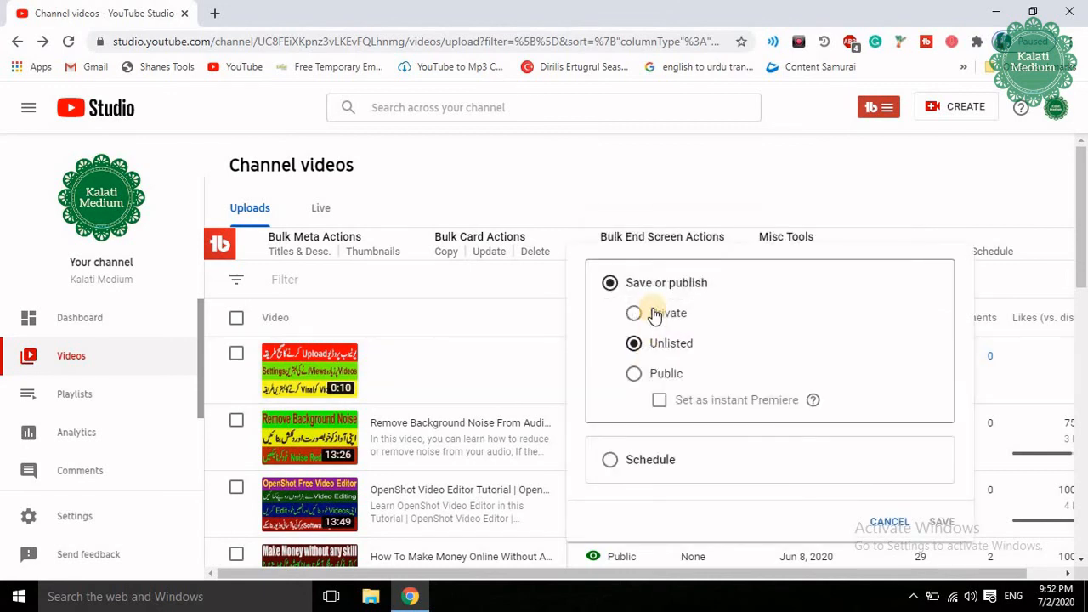
{"action": "left_click", "coordinate": [633, 375]}
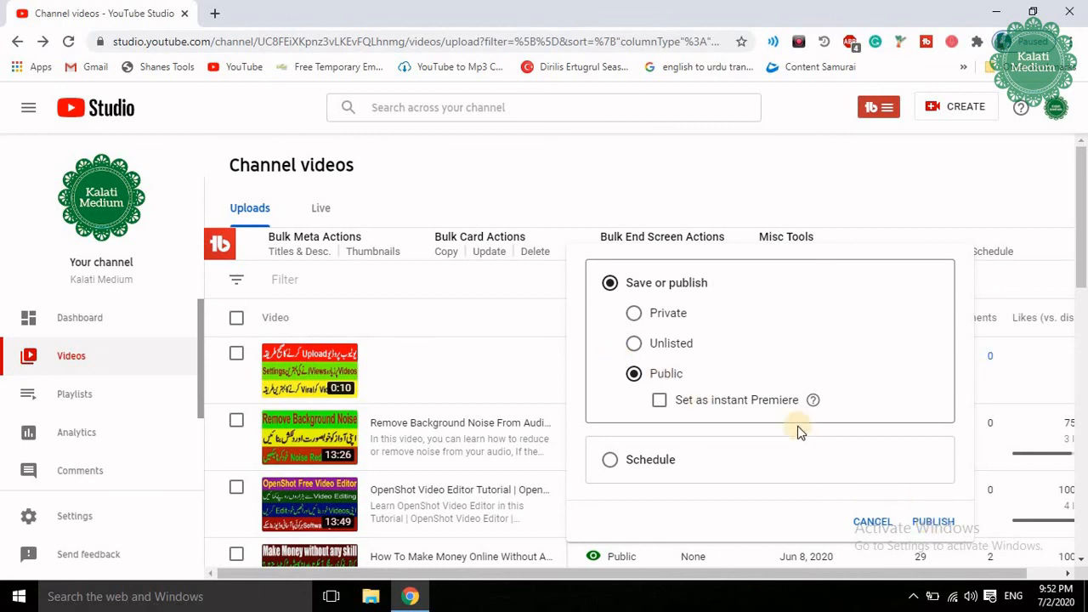
{"action": "left_click", "coordinate": [688, 349]}
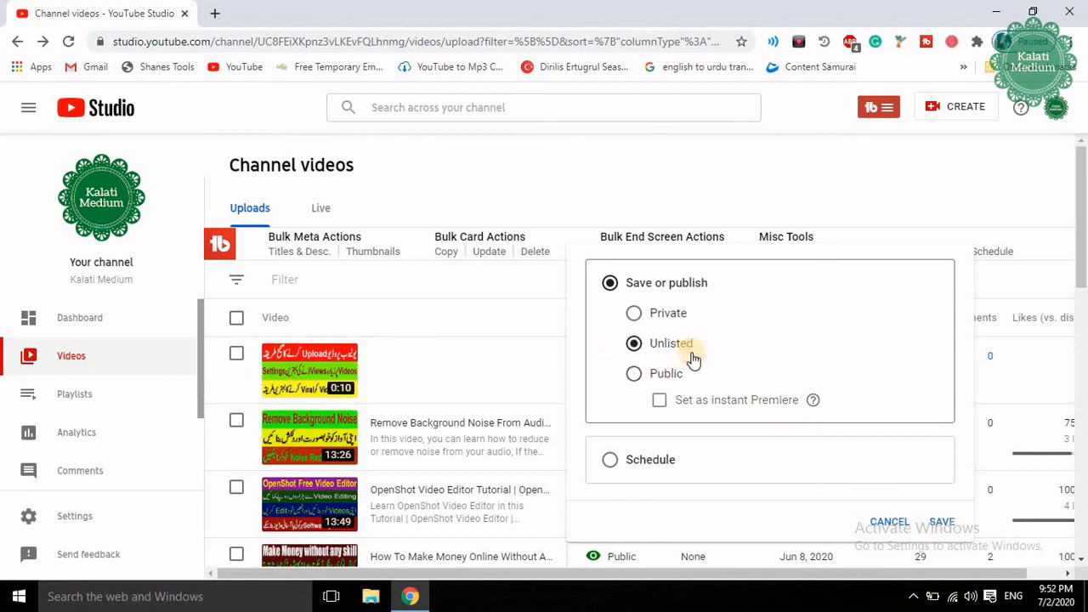
{"action": "left_click", "coordinate": [889, 522]}
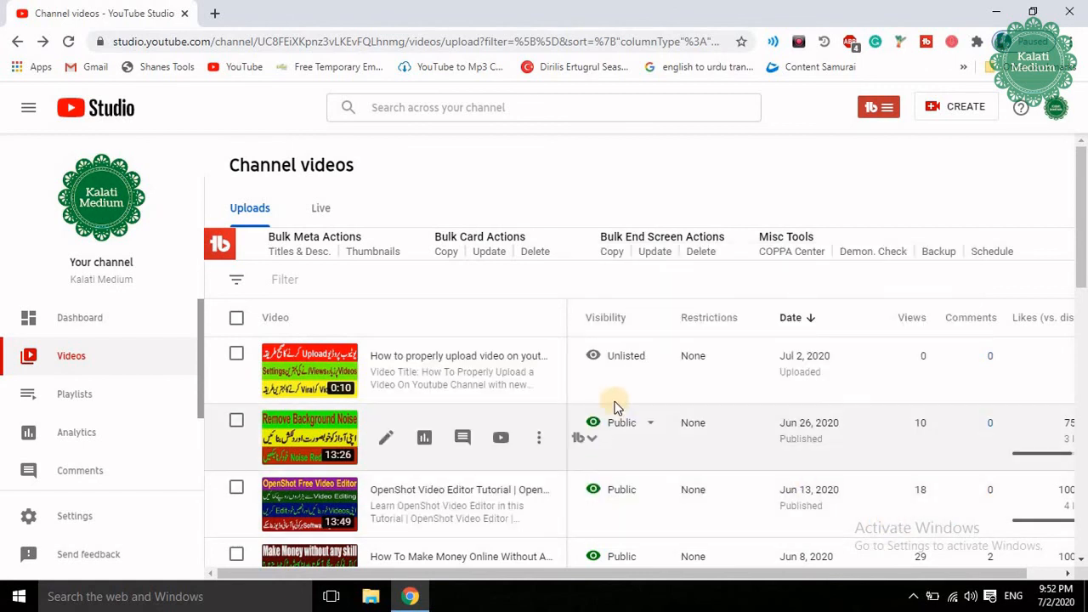
Close the browser window.
{"action": "left_click", "coordinate": [1084, 9]}
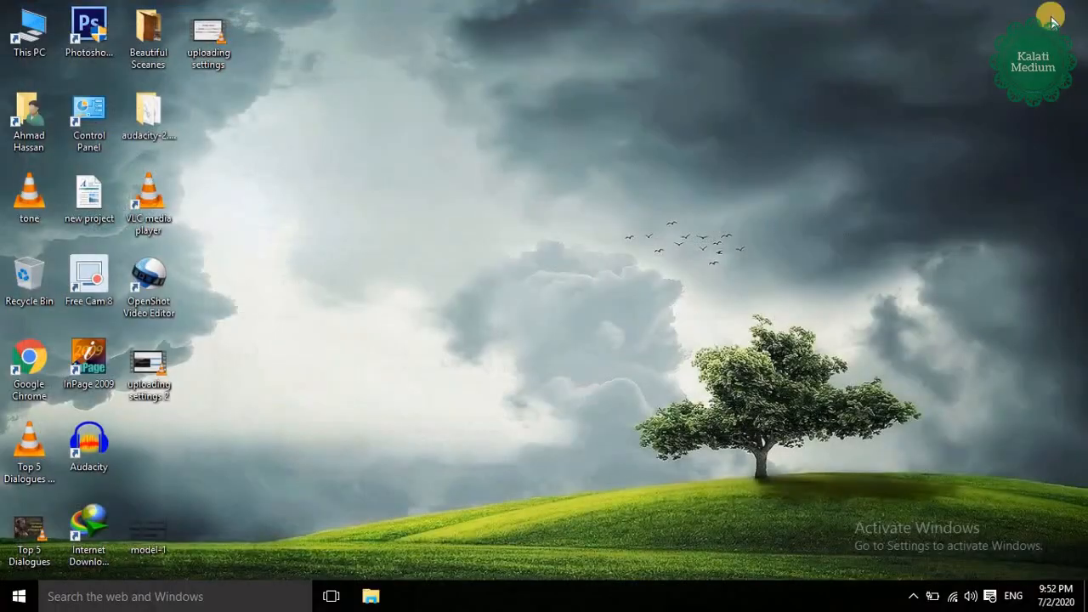